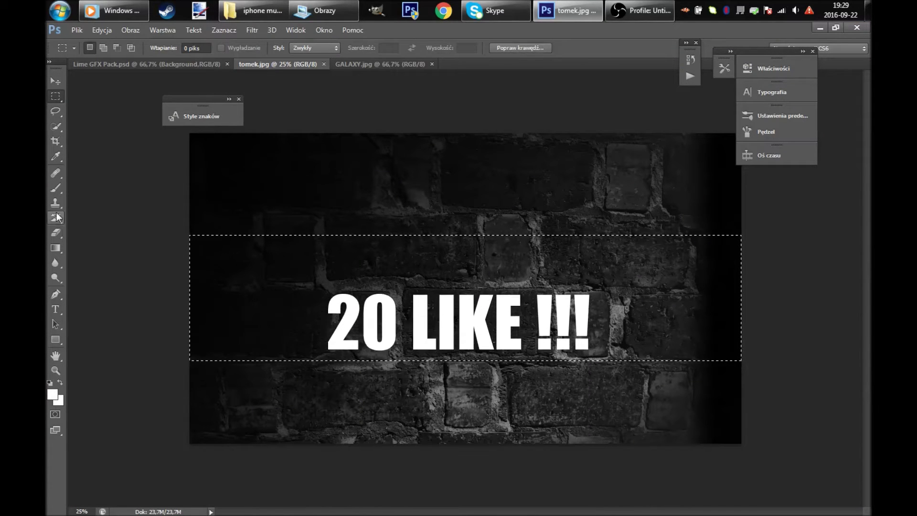
pyautogui.press('b')
pyautogui.click(437, 305)
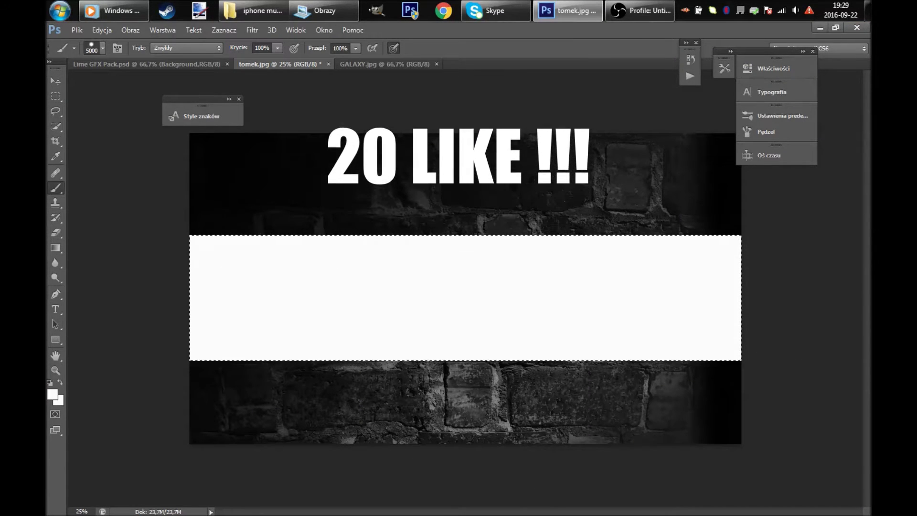
pyautogui.press('F7')
pyautogui.rightClick(776, 107)
pyautogui.click(781, 136)
pyautogui.press('Return')
pyautogui.click(102, 30)
pyautogui.click(109, 65)
pyautogui.click(102, 29)
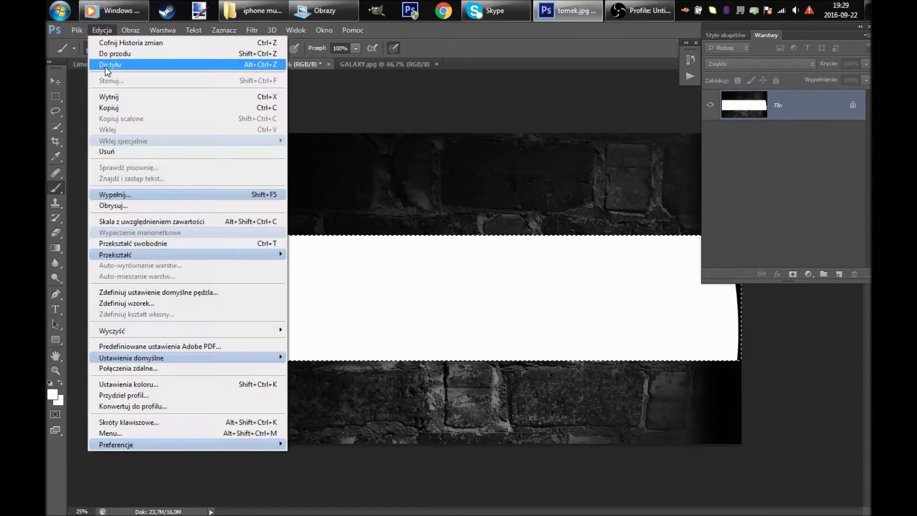
pyautogui.click(109, 64)
# Duplicate the background layer and fill the selected band on the copy with white at 42% opacity
pyautogui.rightClick(779, 105)
pyautogui.click(781, 136)
pyautogui.press('Return')
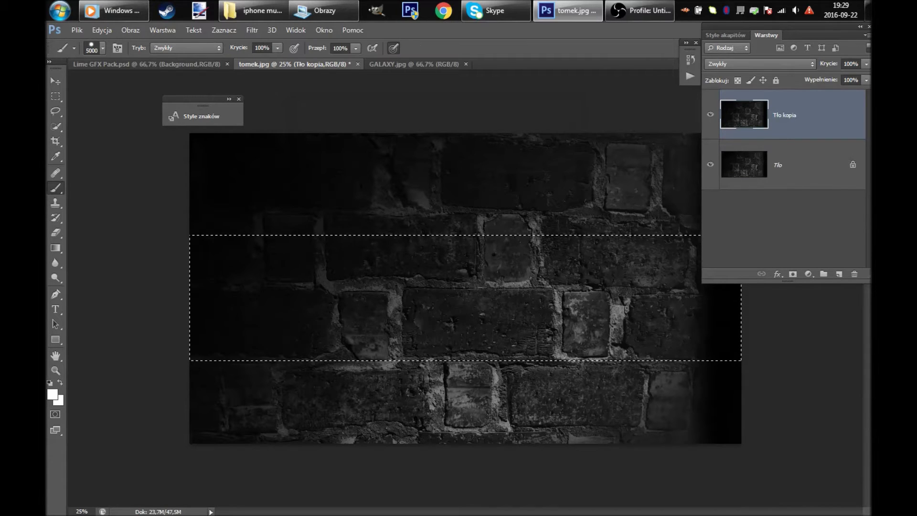
pyautogui.hotkey('alt', 'BackSpace')
pyautogui.moveTo(866, 64); pyautogui.dragTo(832, 77)
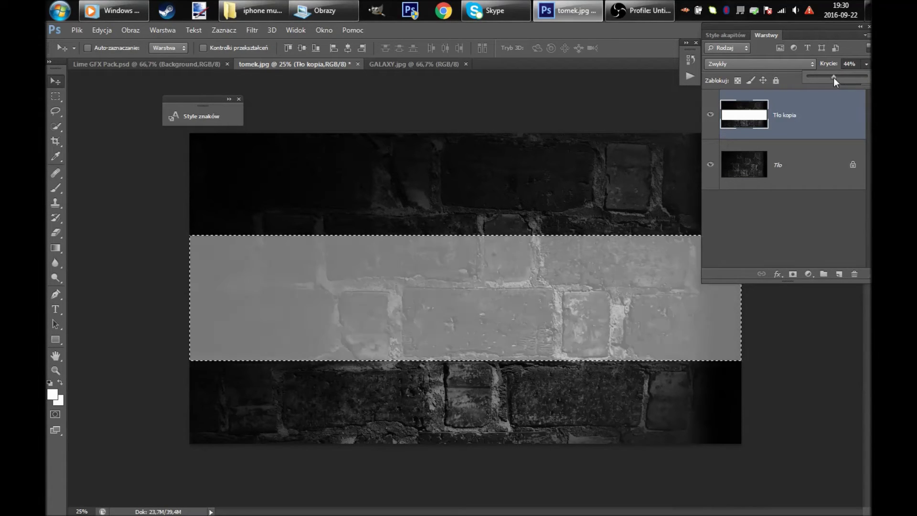
# Add the white Impact 400 pt text "XTechavi1337" and centre it on the translucent band
pyautogui.click(56, 310)
pyautogui.click(250, 318)
pyautogui.write('XTe')
pyautogui.press('BackSpace')
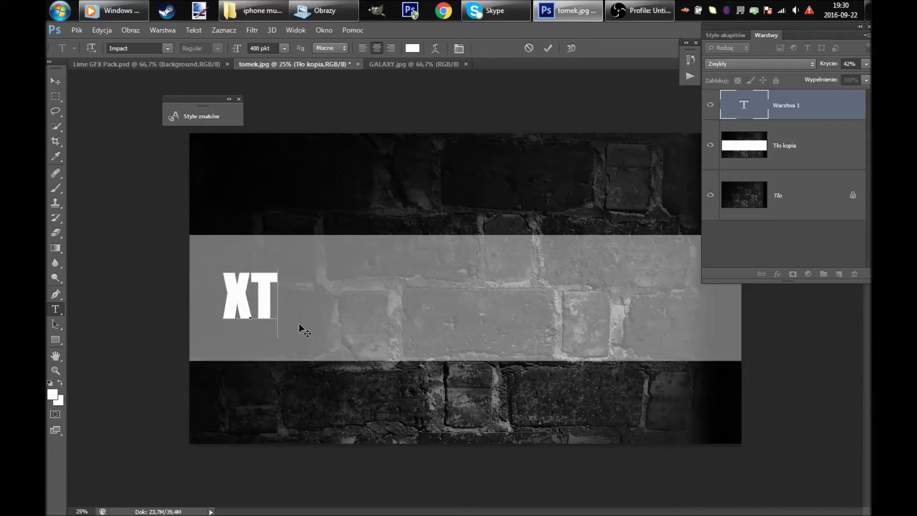
pyautogui.write('echavi1337')
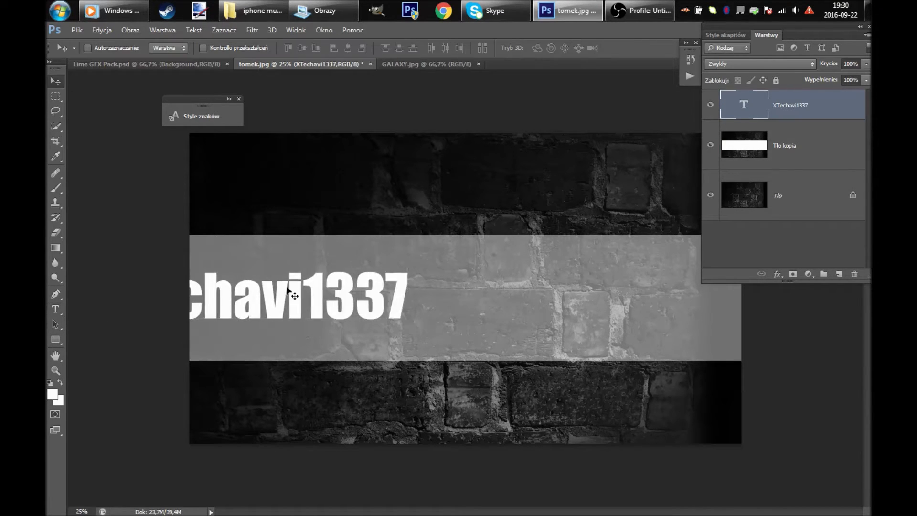
pyautogui.click(56, 81)
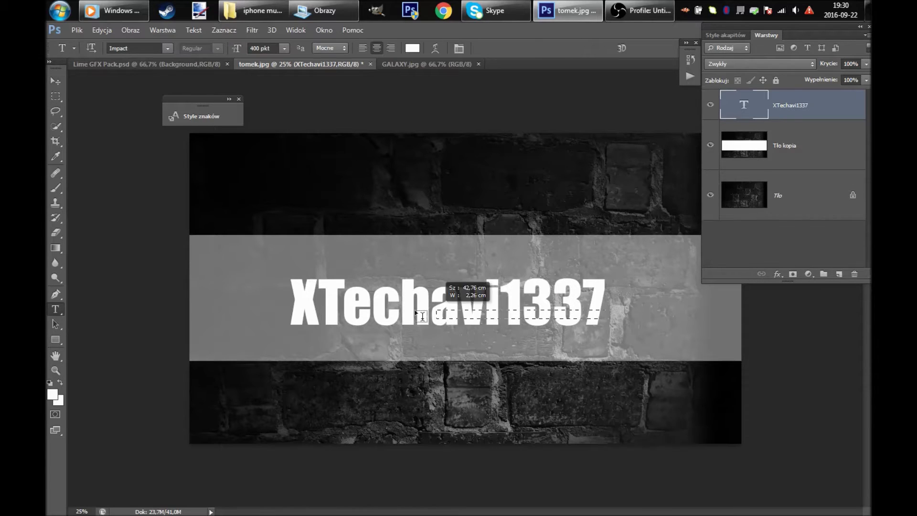
# Retype the band text in capitals as "XTECHAVI1337"
pyautogui.moveTo(422, 316); pyautogui.dragTo(422, 317)
pyautogui.click(616, 311)
pyautogui.press('BackSpace')
pyautogui.press('BackSpace')
pyautogui.press('BackSpace')
pyautogui.press('BackSpace')
pyautogui.press('BackSpace')
pyautogui.press('BackSpace')
pyautogui.press('BackSpace')
pyautogui.press('BackSpace')
pyautogui.press('BackSpace')
pyautogui.press('BackSpace')
pyautogui.press('BackSpace')
pyautogui.press('BackSpace')
pyautogui.write('XTECHAVI!##&')
pyautogui.press('BackSpace')
pyautogui.press('BackSpace')
pyautogui.press('BackSpace')
pyautogui.press('BackSpace')
pyautogui.write('1337')
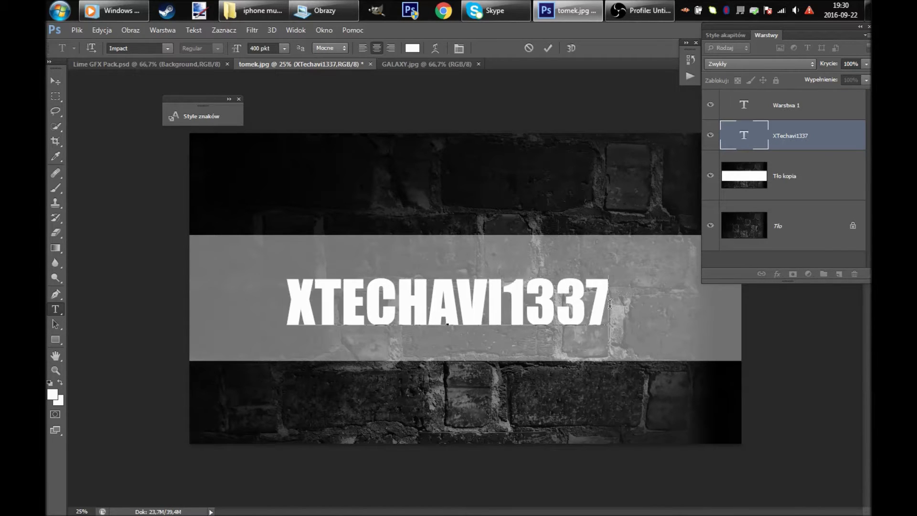
# Replace the band text with "xTechavi1337"
pyautogui.press('BackSpace')
pyautogui.press('BackSpace')
pyautogui.press('BackSpace')
pyautogui.press('BackSpace')
pyautogui.press('BackSpace')
pyautogui.press('BackSpace')
pyautogui.press('BackSpace')
pyautogui.press('BackSpace')
pyautogui.press('BackSpace')
pyautogui.press('BackSpace')
pyautogui.press('BackSpace')
pyautogui.press('BackSpace')
pyautogui.write('xTechavi1337')
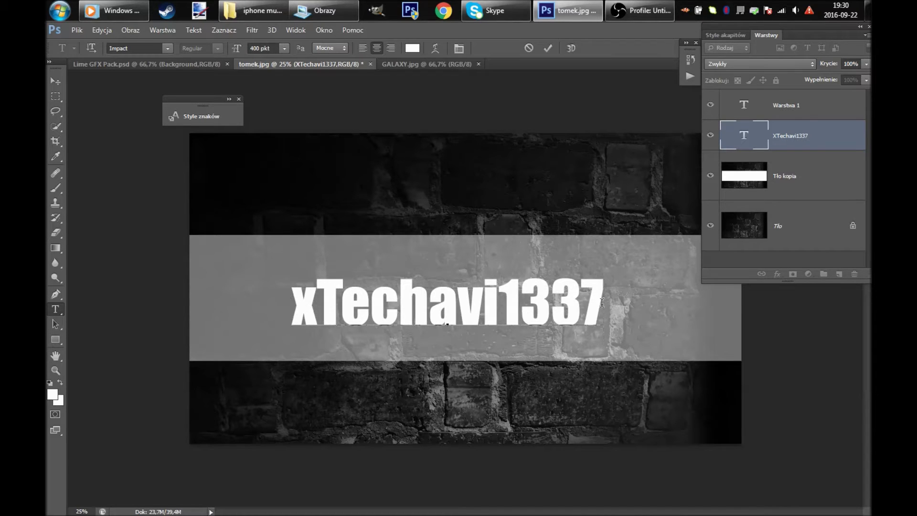
# Try the Segoe Script and Verdana fonts on the band text
pyautogui.click(167, 47)
pyautogui.click(219, 162)
pyautogui.click(167, 48)
pyautogui.click(224, 289)
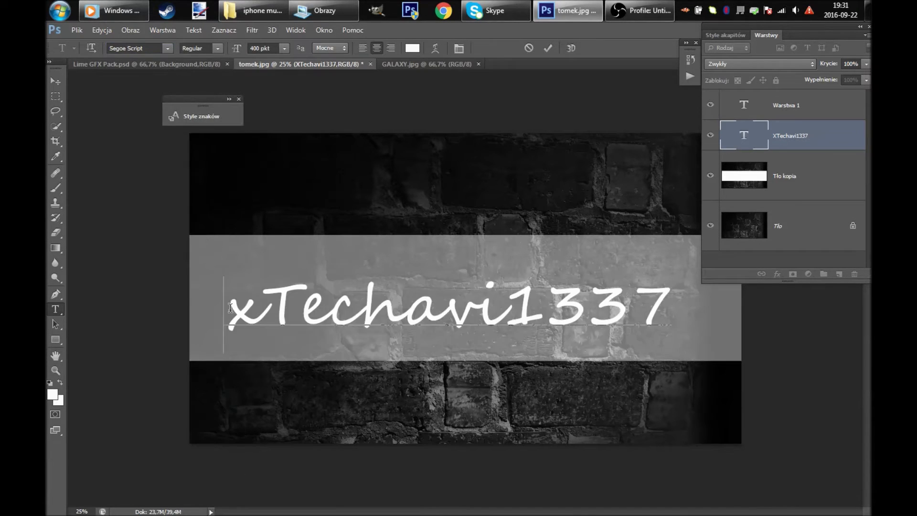
pyautogui.hotkey('ctrl', 'a')
pyautogui.click(167, 47)
pyautogui.click(180, 164)
# Set the band text's font to Aharoni and its size to 600 pt
pyautogui.click(167, 48)
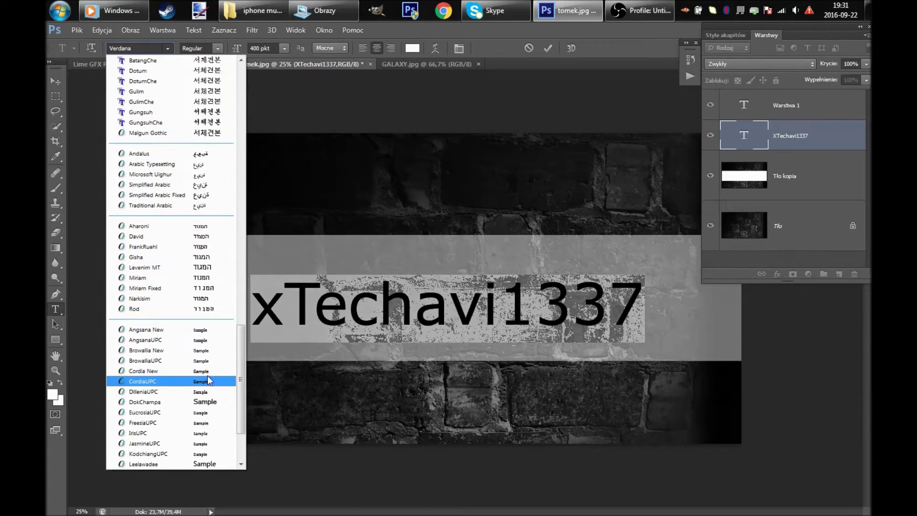
pyautogui.click(207, 228)
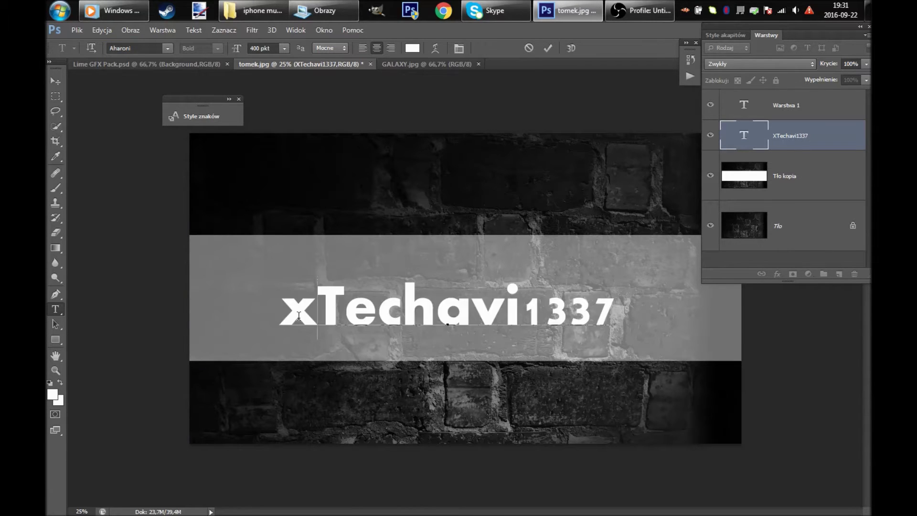
pyautogui.write('600')
pyautogui.press('Return')
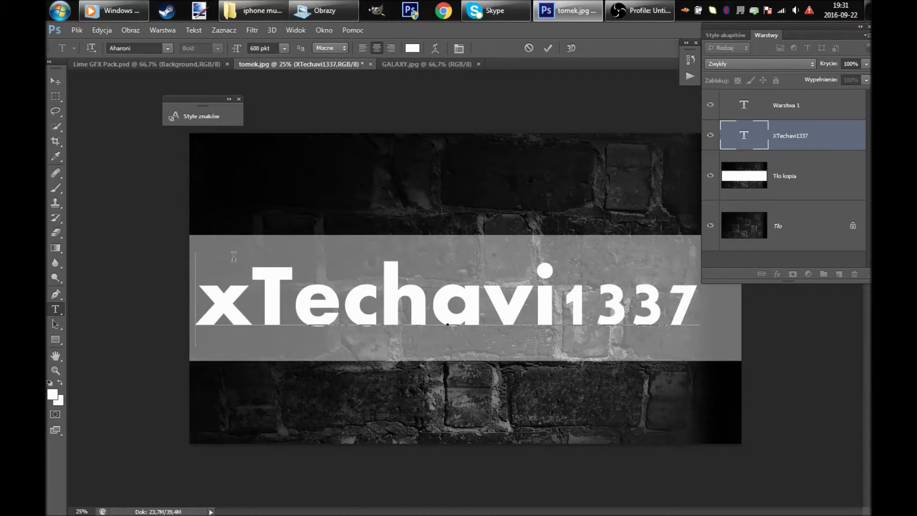
# Select the white band layer and set the text tool's colour to a dark red
pyautogui.click(823, 176)
pyautogui.click(412, 48)
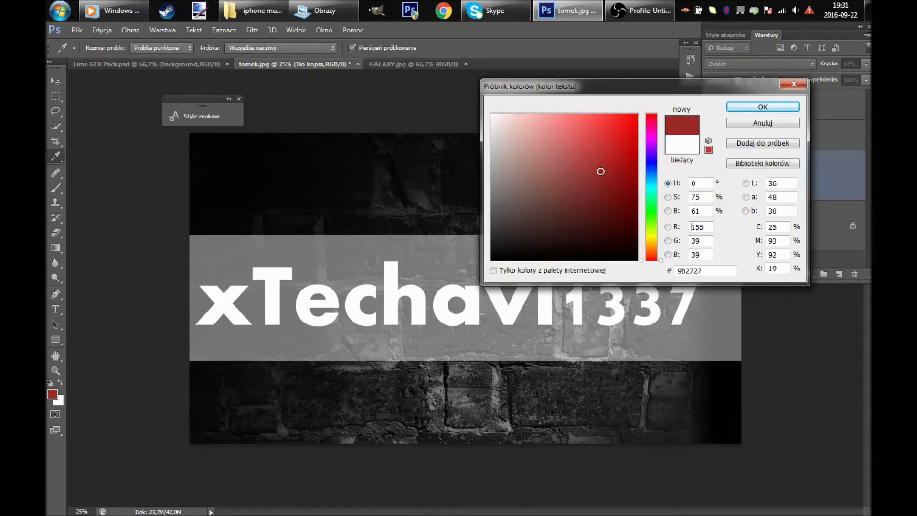
pyautogui.click(601, 158)
pyautogui.press('Return')
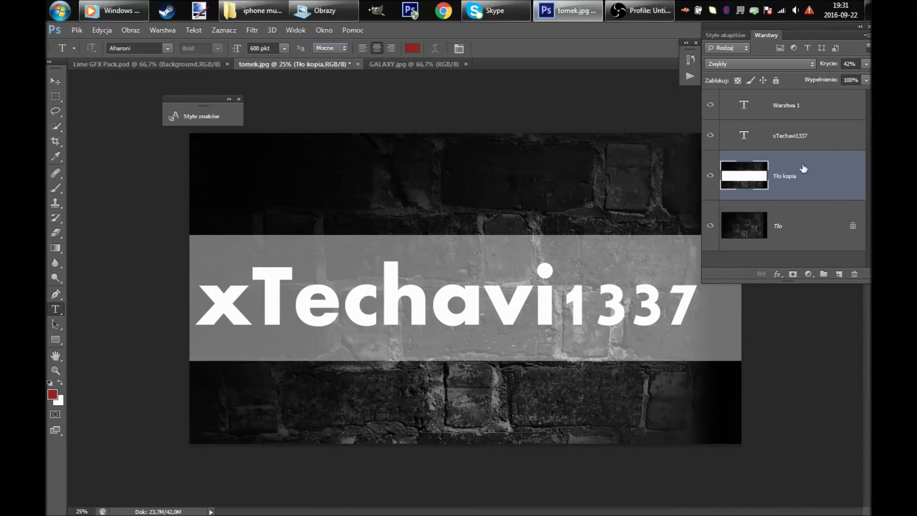
# Move the xTechavi1337 text about 1.1 cm to the right along the band
pyautogui.moveTo(406, 300); pyautogui.dragTo(400, 301)
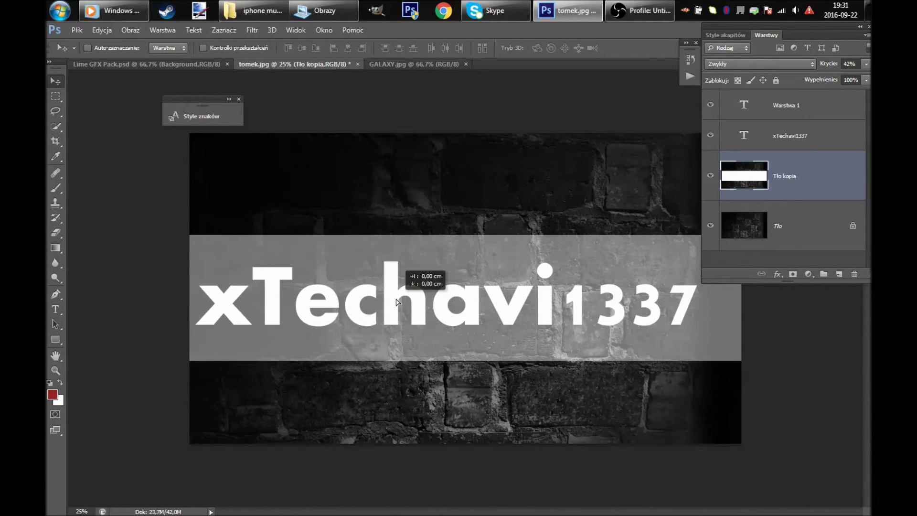
pyautogui.keyDown('ctrl'); pyautogui.click(474, 302); pyautogui.keyUp('ctrl')
pyautogui.moveTo(475, 303); pyautogui.dragTo(483, 303)
pyautogui.moveTo(815, 27); pyautogui.dragTo(716, 410)
pyautogui.moveTo(340, 316); pyautogui.dragTo(344, 318)
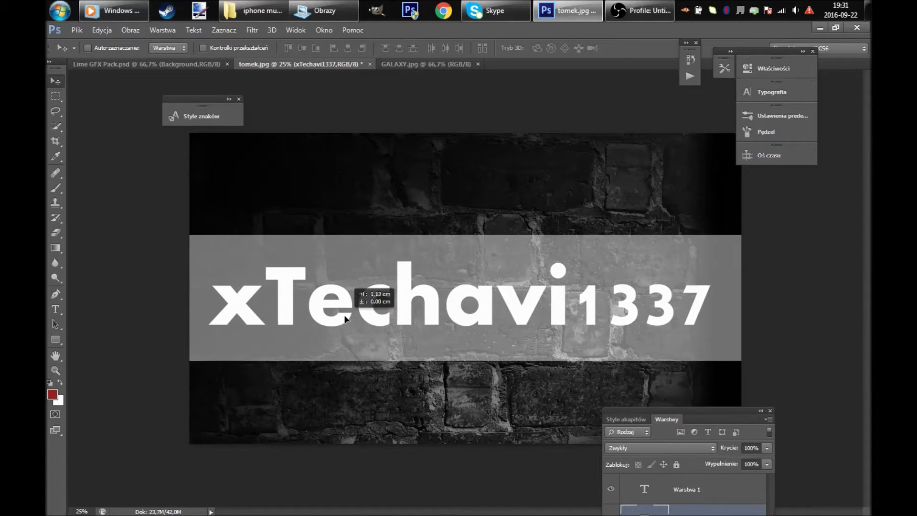
# Scale the xTechavi1337 text to 107.57% width and 131.93% height to fill the band
pyautogui.hotkey('ctrl', 't')
pyautogui.moveTo(725, 359)
pyautogui.mouseDown()
pyautogui.moveTo(730, 348)
pyautogui.moveTo(741, 359)
pyautogui.mouseUp()
pyautogui.moveTo(196, 243); pyautogui.dragTo(195, 236)
pyautogui.moveTo(740, 301); pyautogui.dragTo(738, 300)
pyautogui.press('Return')
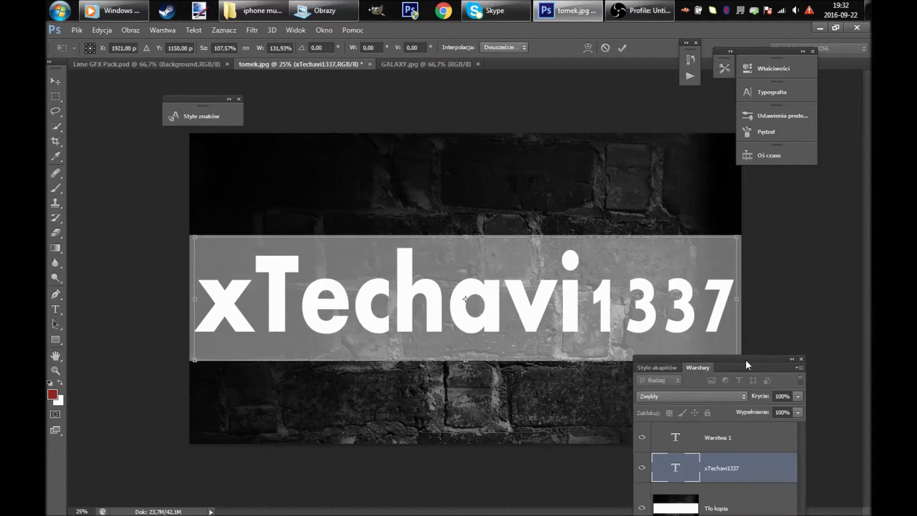
# Show the Smoke 2 layer in Lime GFX Pack.psd and copy it into tomek.jpg
pyautogui.click(124, 64)
pyautogui.scroll(-5, 745, 286)
pyautogui.click(692, 273)
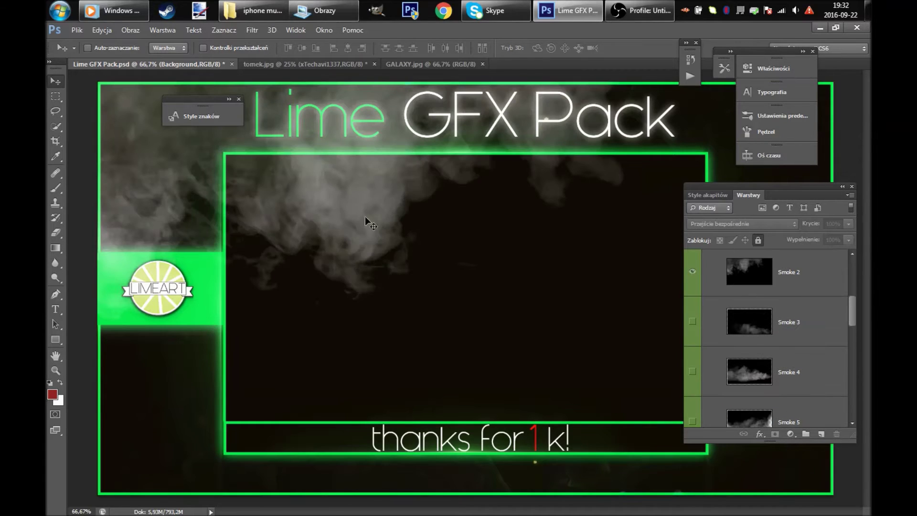
pyautogui.click(764, 306)
pyautogui.moveTo(363, 214); pyautogui.dragTo(293, 169)
# Enlarge the copied Smoke 2 layer so it spreads across the brick wall and apply the transformation
pyautogui.hotkey('ctrl', 't')
pyautogui.moveTo(631, 369); pyautogui.dragTo(728, 432)
pyautogui.click(191, 65)
pyautogui.press('Return')
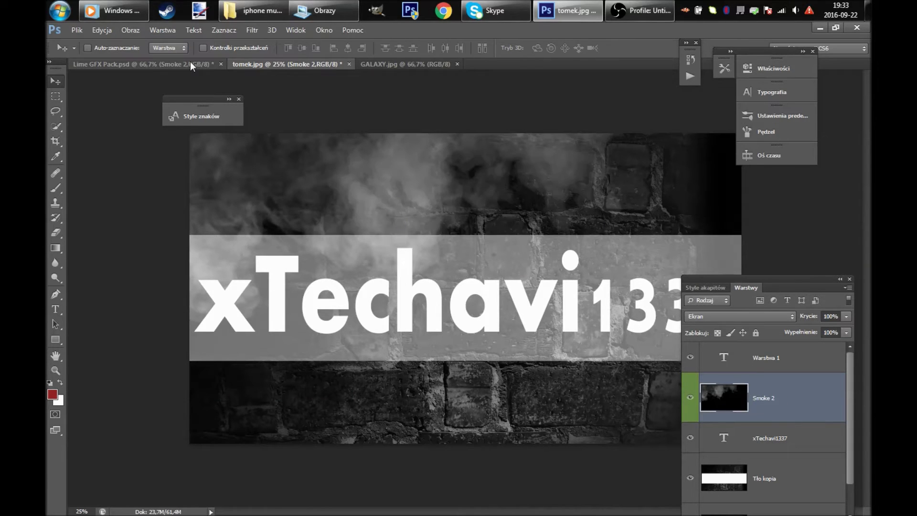
# Add a second Smoke 2 copy over the lower part of tomek.jpg and enlarge it
pyautogui.moveTo(334, 215); pyautogui.dragTo(315, 423)
pyautogui.hotkey('ctrl', 't')
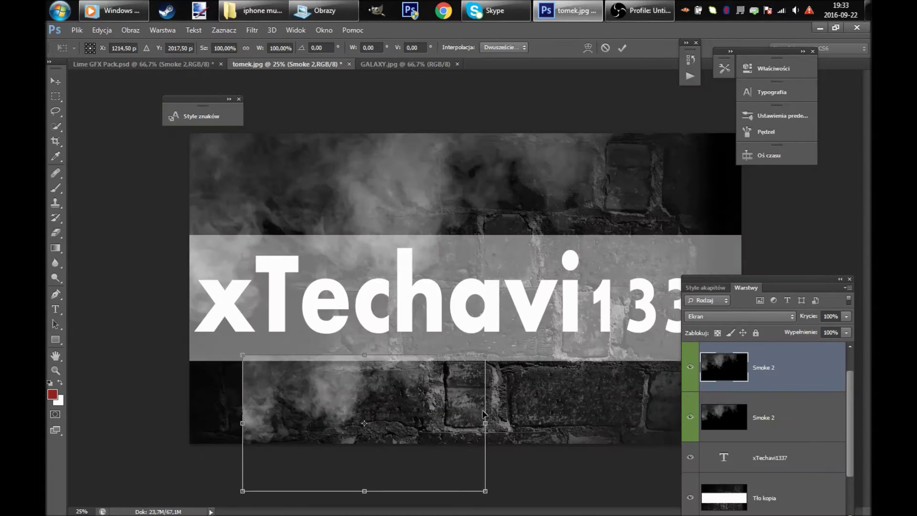
pyautogui.moveTo(440, 361); pyautogui.dragTo(692, 210)
pyautogui.moveTo(439, 344); pyautogui.dragTo(393, 390)
pyautogui.press('Return')
# Bring a third Smoke 2 copy into tomek.jpg and scale it to 277.91% by 283.00% over the right half
pyautogui.click(143, 64)
pyautogui.moveTo(238, 239); pyautogui.dragTo(352, 127)
pyautogui.hotkey('ctrl', 't')
pyautogui.moveTo(548, 251); pyautogui.dragTo(450, 368)
pyautogui.click(55, 82)
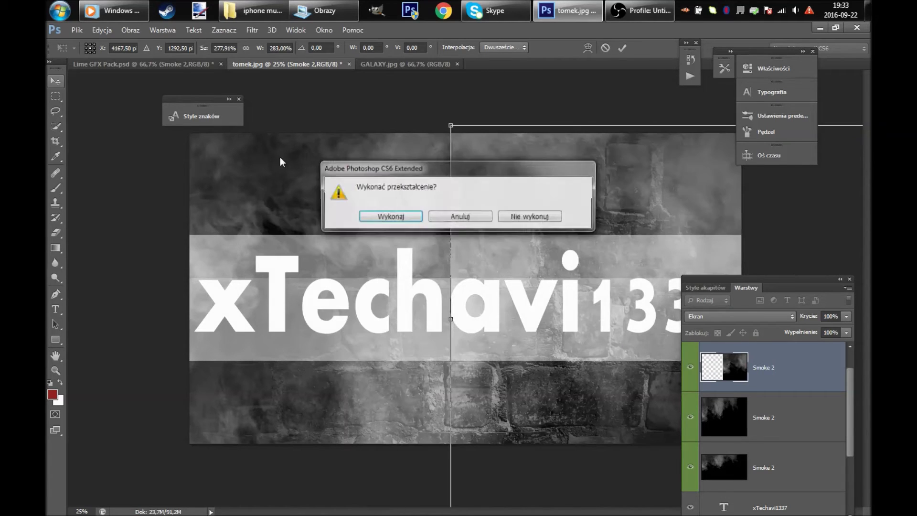
pyautogui.press('Return')
# Bring a fourth Smoke 2 copy into tomek.jpg and enlarge it over the lower-right area of the wall
pyautogui.click(143, 63)
pyautogui.moveTo(239, 239); pyautogui.dragTo(683, 412)
pyautogui.hotkey('ctrl', 't')
pyautogui.click(56, 81)
pyautogui.press('Return')
# Reorder the layers so the xTechavi1337 text lies above the smoke layers
pyautogui.moveTo(764, 279); pyautogui.dragTo(778, 121)
pyautogui.click(773, 132)
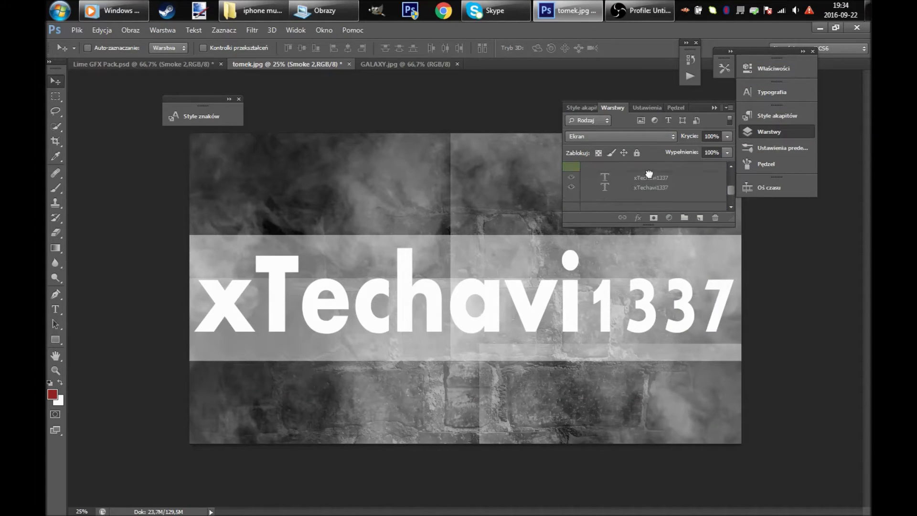
pyautogui.rightClick(648, 174)
pyautogui.click(691, 142)
pyautogui.scroll(-1, 672, 260)
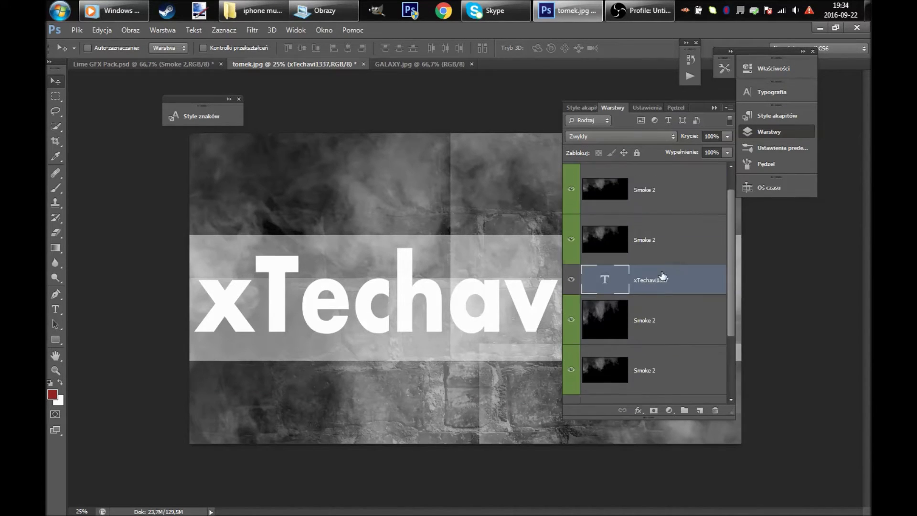
pyautogui.scroll(-4, 664, 215)
# Reduce the opacity of the Smoke 2 layers, setting the lowest one to 33%
pyautogui.click(659, 188)
pyautogui.moveTo(726, 136); pyautogui.dragTo(671, 150)
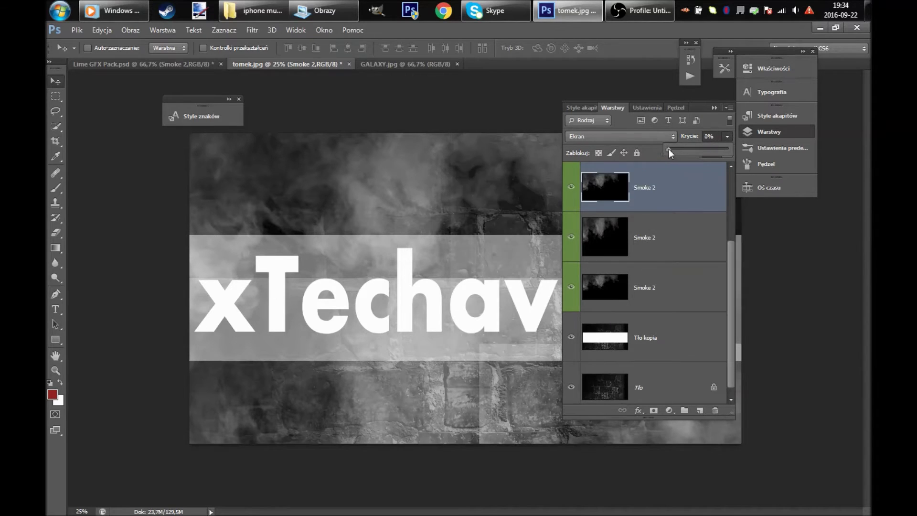
pyautogui.click(659, 237)
pyautogui.click(659, 287)
pyautogui.scroll(1, 659, 286)
pyautogui.click(659, 187)
pyautogui.moveTo(726, 137); pyautogui.dragTo(680, 150)
pyautogui.moveTo(709, 107); pyautogui.dragTo(826, 196)
pyautogui.click(788, 294)
pyautogui.click(801, 334)
pyautogui.moveTo(809, 147); pyautogui.dragTo(769, 167)
# Duplicate the background layer of GALAXY.jpg
pyautogui.click(379, 64)
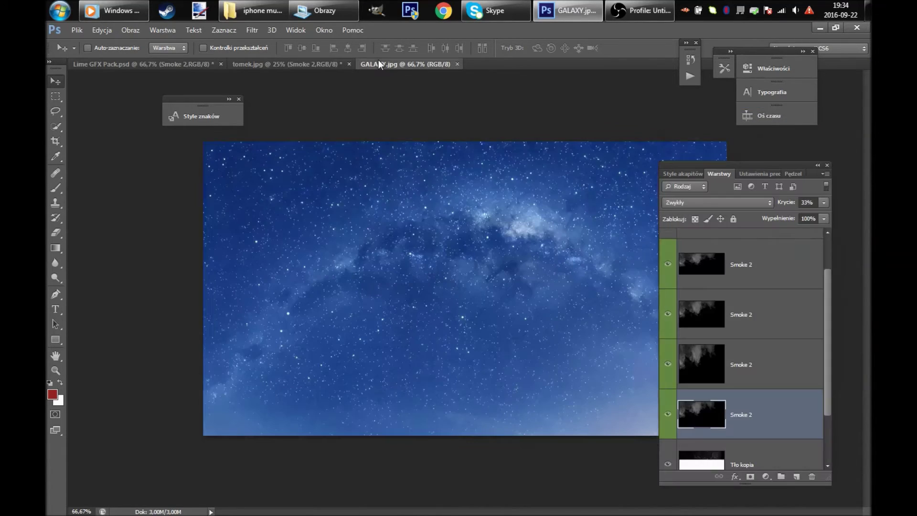
pyautogui.hotkey('ctrl', 'j')
pyautogui.press('Return')
pyautogui.rightClick(687, 242)
pyautogui.click(716, 257)
pyautogui.press('Return')
# Cover the tomek.jpg canvas with the duplicated galaxy layer, scaled to 322.25% by 327.99% at 16% opacity
pyautogui.click(293, 67)
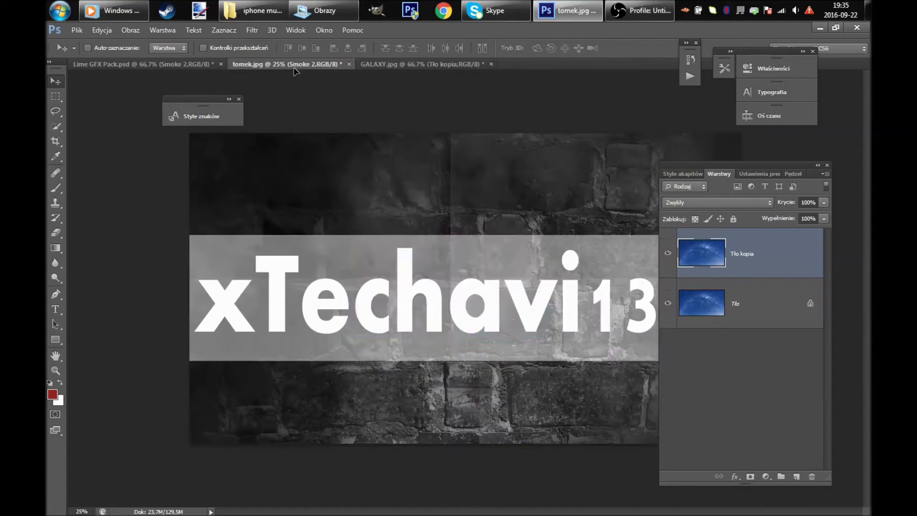
pyautogui.moveTo(455, 286); pyautogui.dragTo(420, 280)
pyautogui.moveTo(139, 142); pyautogui.dragTo(156, 117)
pyautogui.moveTo(512, 331); pyautogui.dragTo(779, 472)
pyautogui.moveTo(822, 205); pyautogui.dragTo(774, 213)
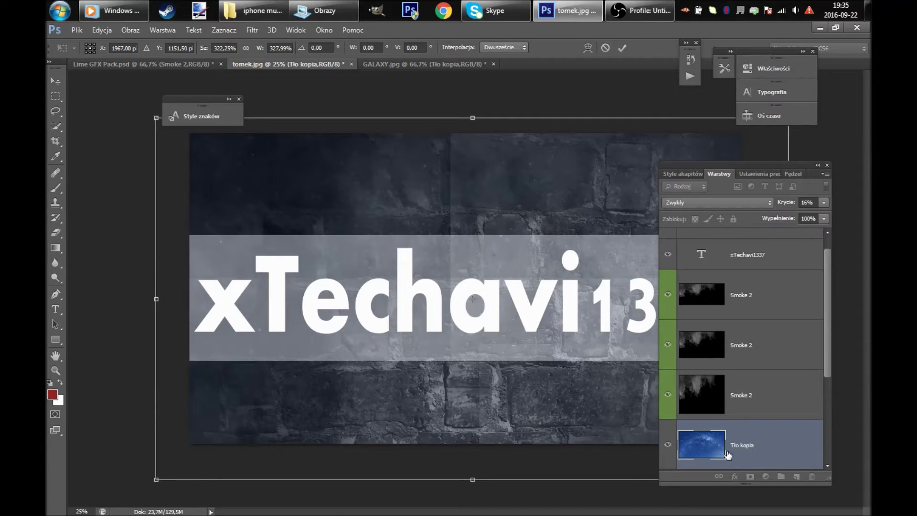
pyautogui.press('Return')
# Try a Bevel and Emboss effect with Contour on the galaxy layer
pyautogui.rightClick(712, 445)
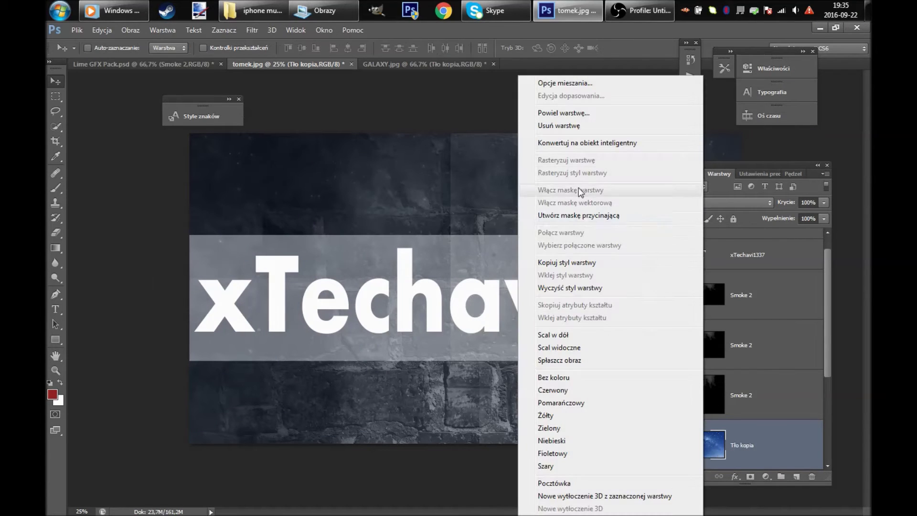
pyautogui.click(567, 84)
pyautogui.moveTo(453, 165); pyautogui.dragTo(566, 116)
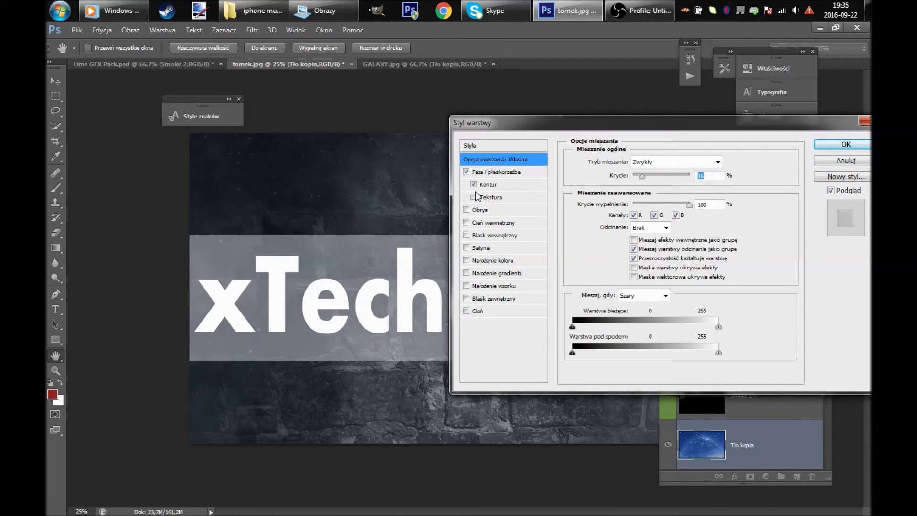
pyautogui.press('Return')
# Convert the galaxy layer to a smart object
pyautogui.rightClick(711, 445)
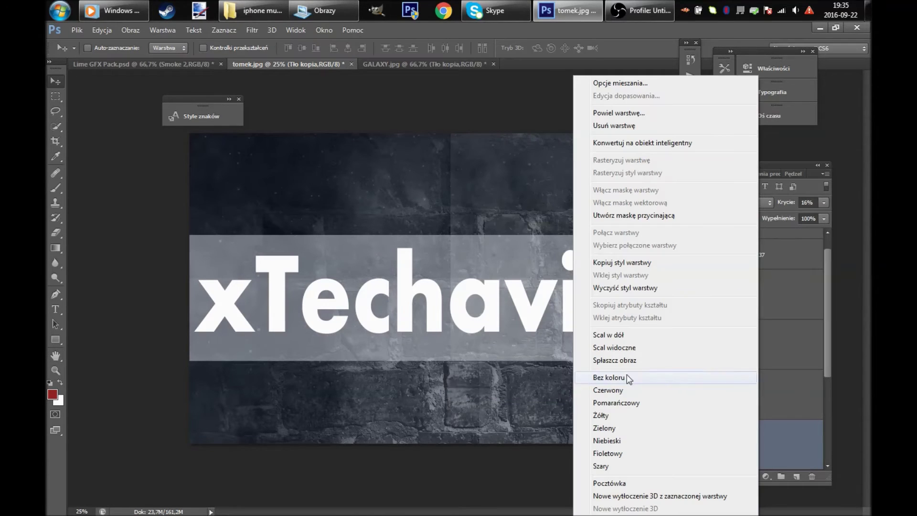
pyautogui.click(616, 143)
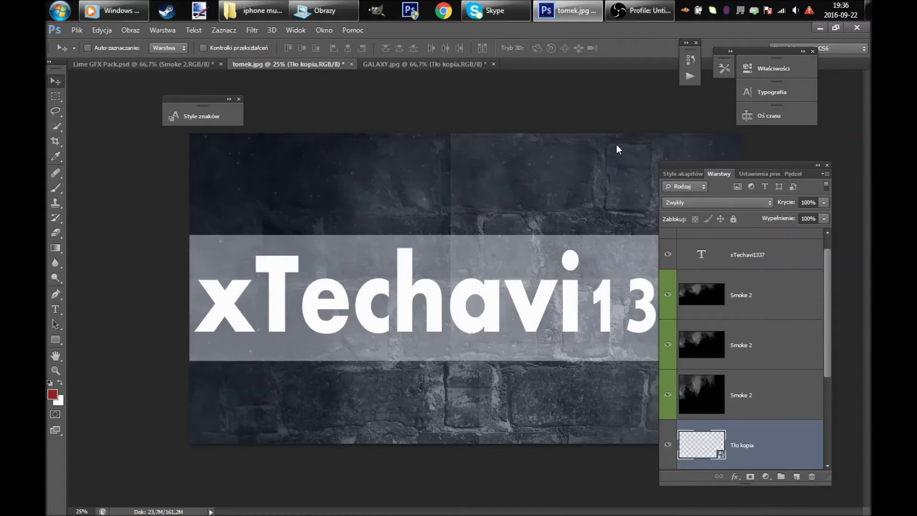
# Add a black outline to the xTechavi1337 text through its layer style
pyautogui.scroll(-1, 748, 352)
pyautogui.scroll(3, 755, 334)
pyautogui.click(757, 270)
pyautogui.rightClick(757, 270)
pyautogui.click(597, 66)
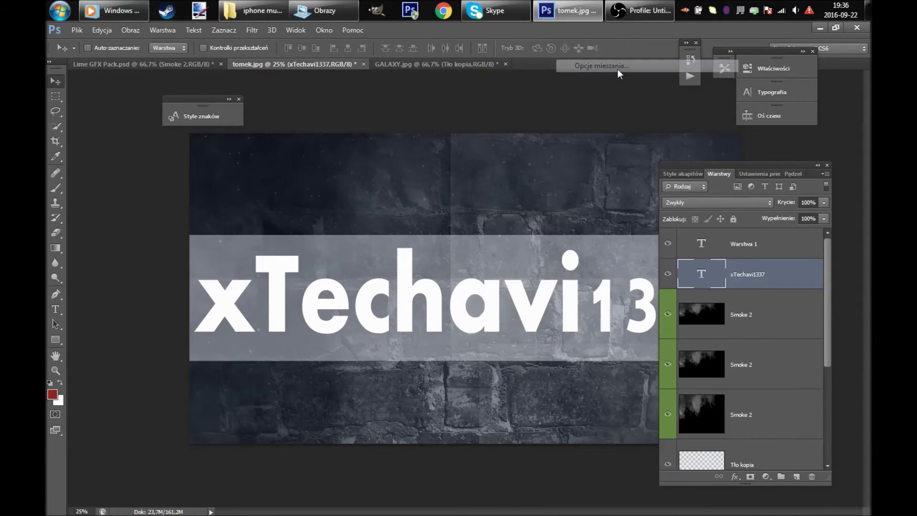
pyautogui.moveTo(681, 164); pyautogui.dragTo(635, 164)
pyautogui.click(669, 174)
pyautogui.click(638, 195)
pyautogui.click(670, 175)
pyautogui.click(641, 186)
pyautogui.click(657, 189)
pyautogui.click(649, 197)
pyautogui.press('Return')
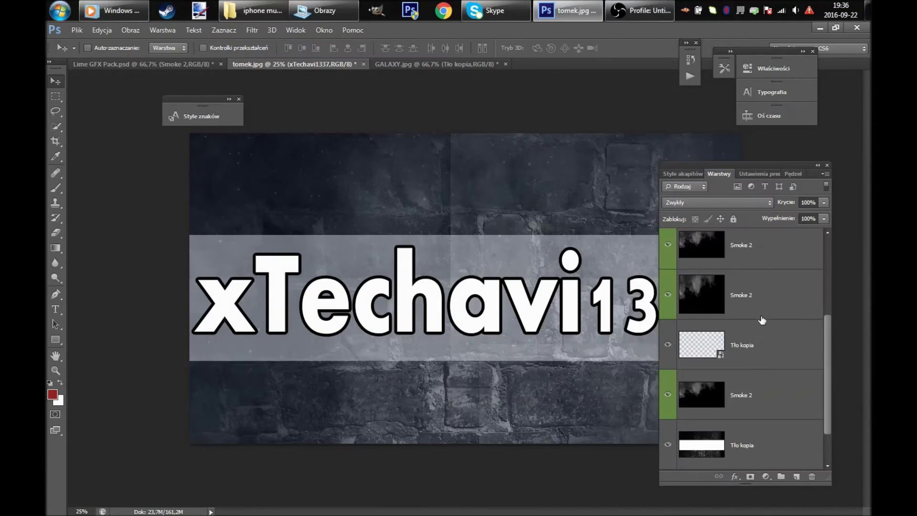
# Add a black outside stroke to the galaxy smart object layer (Tło kopia) through its layer style
pyautogui.click(762, 342)
pyautogui.rightClick(762, 342)
pyautogui.click(620, 100)
pyautogui.rightClick(764, 350)
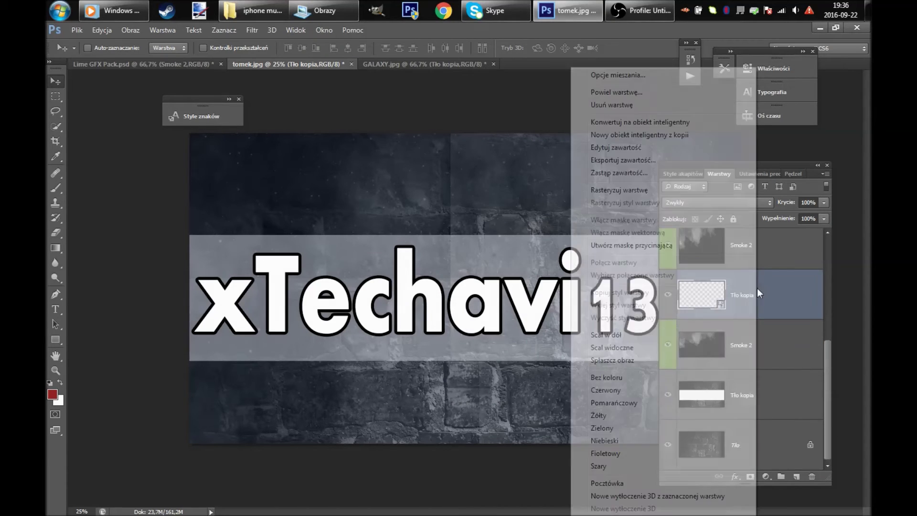
pyautogui.click(616, 72)
pyautogui.click(483, 210)
pyautogui.moveTo(623, 131); pyautogui.dragTo(623, 177)
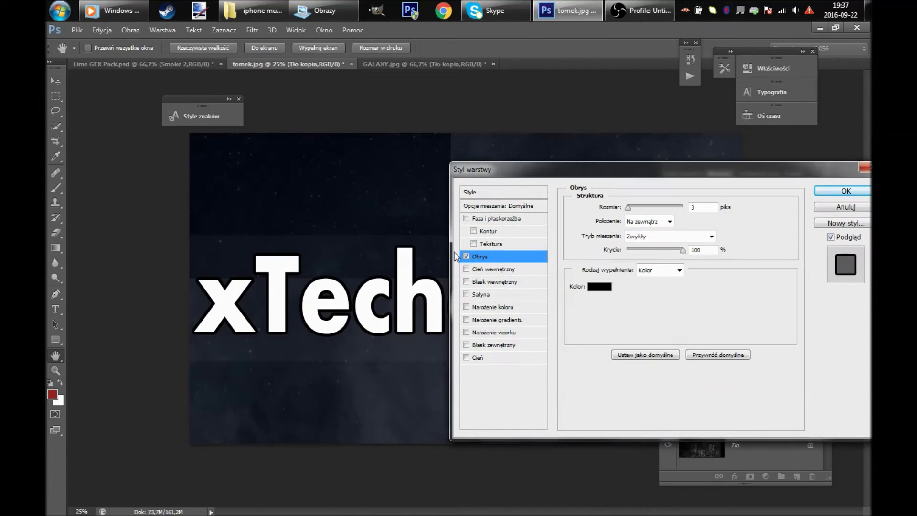
# Set the galaxy layer's stroke to 1 px with the Darken (Ciemniej) blend mode and apply the layer style
pyautogui.click(667, 236)
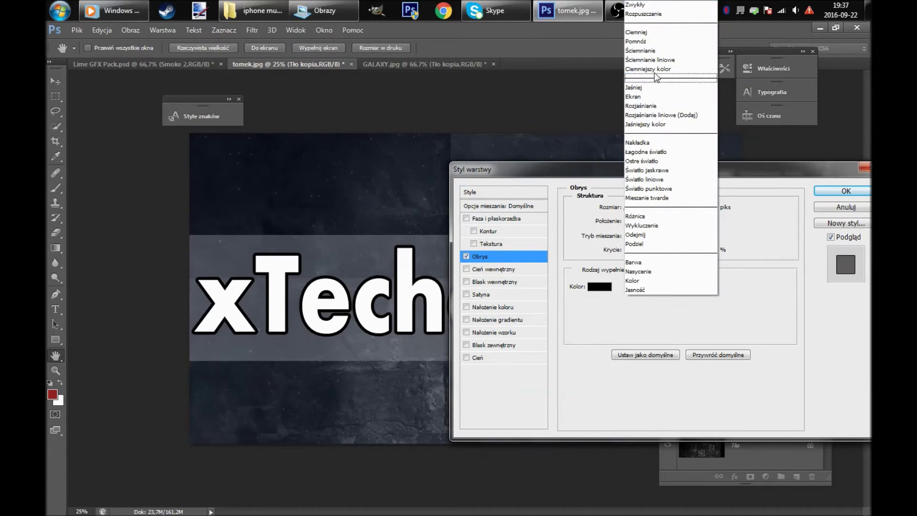
pyautogui.click(651, 234)
pyautogui.click(668, 236)
pyautogui.click(661, 189)
pyautogui.moveTo(656, 169); pyautogui.dragTo(380, 367)
pyautogui.click(435, 433)
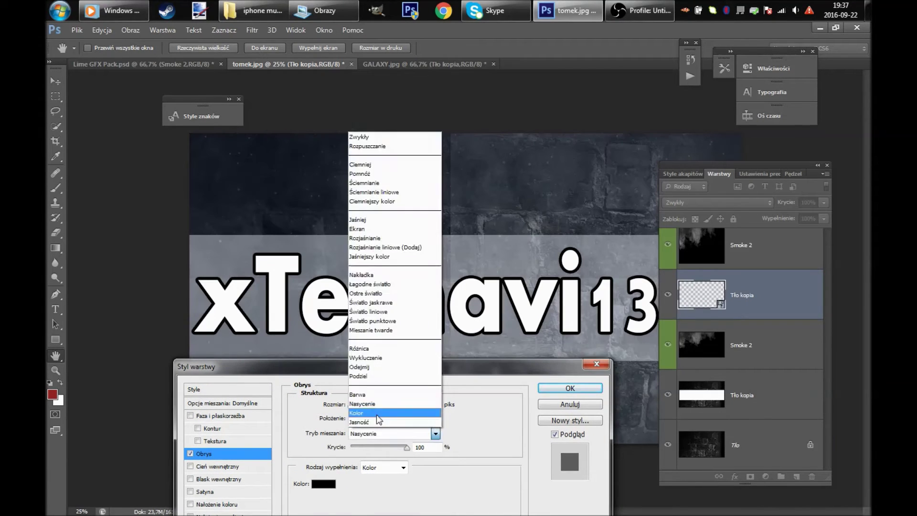
pyautogui.click(377, 413)
pyautogui.click(436, 433)
pyautogui.click(377, 165)
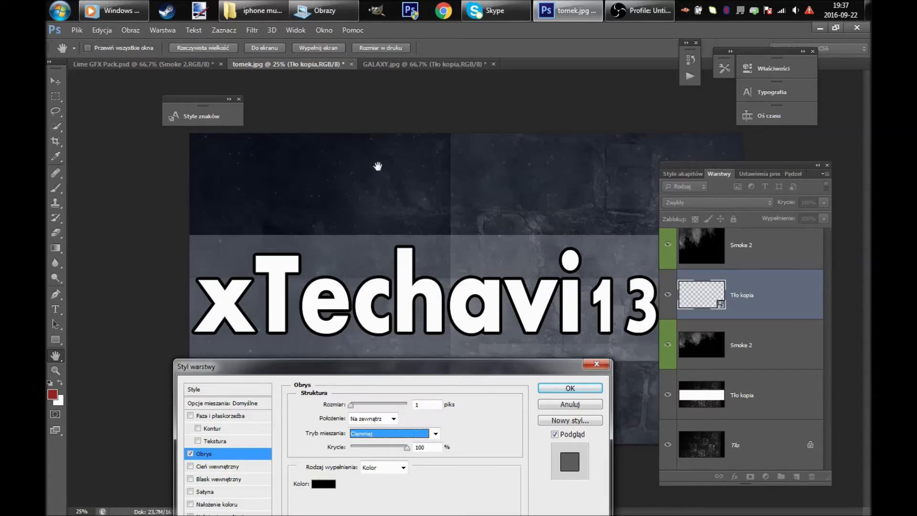
pyautogui.press('Return')
# Copy the Flare 4 layer from Lime GFX Pack.psd into the lower-left area of the tomek.jpg canvas
pyautogui.moveTo(791, 174)
pyautogui.mouseDown()
pyautogui.moveTo(801, 379)
pyautogui.moveTo(744, 415)
pyautogui.moveTo(805, 473)
pyautogui.moveTo(790, 189)
pyautogui.mouseUp()
pyautogui.click(143, 64)
pyautogui.scroll(3, 763, 334)
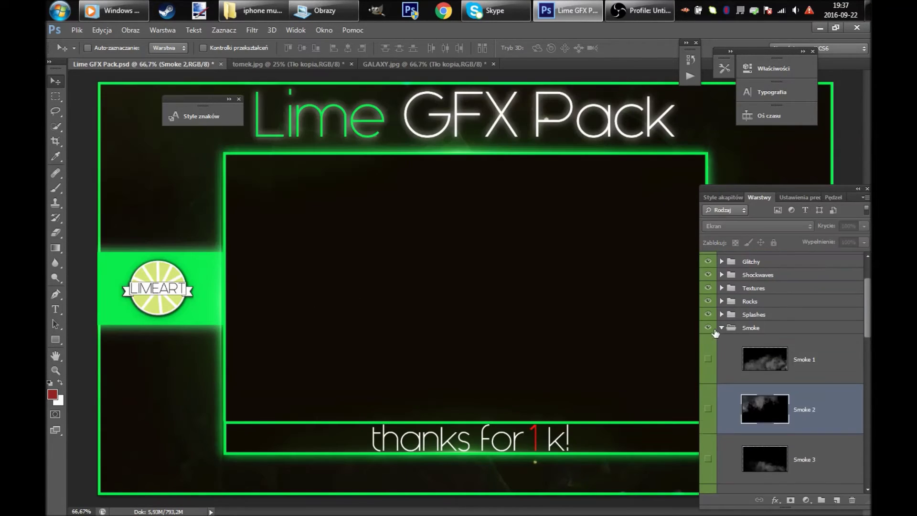
pyautogui.click(722, 327)
pyautogui.click(721, 285)
pyautogui.scroll(-3, 764, 358)
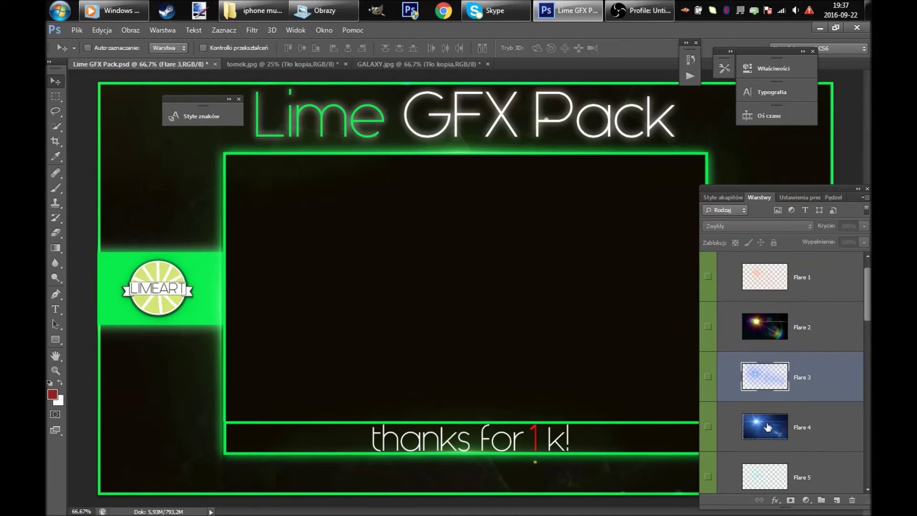
pyautogui.click(764, 425)
pyautogui.click(707, 427)
pyautogui.moveTo(448, 242); pyautogui.dragTo(296, 418)
# Try a stroke with several darkening blend modes on the Flare 4 layer
pyautogui.rightClick(296, 417)
pyautogui.rightClick(778, 448)
pyautogui.click(620, 82)
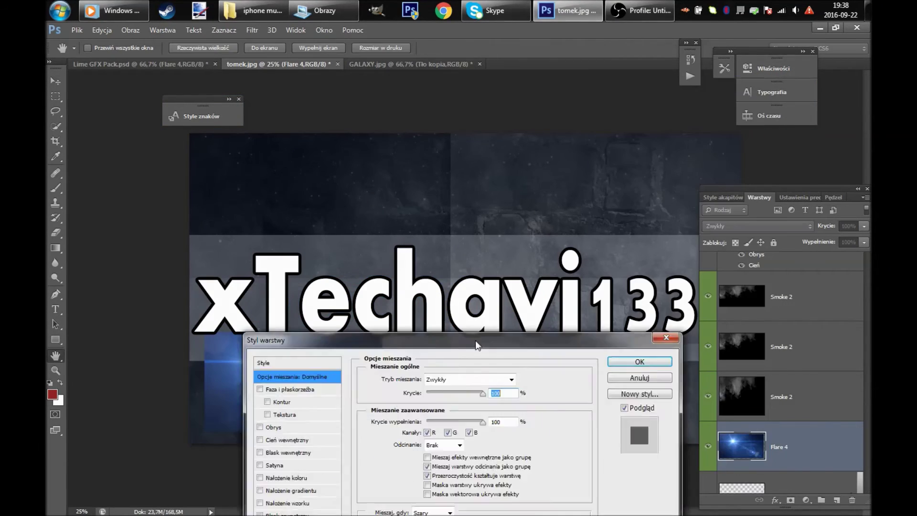
pyautogui.moveTo(239, 356); pyautogui.dragTo(513, 104)
pyautogui.click(476, 191)
pyautogui.moveTo(629, 146); pyautogui.dragTo(620, 145)
pyautogui.click(662, 172)
pyautogui.click(649, 193)
pyautogui.click(663, 171)
pyautogui.click(649, 209)
pyautogui.click(652, 172)
pyautogui.click(649, 224)
pyautogui.click(662, 171)
pyautogui.click(628, 242)
pyautogui.press('Return')
# Give the Flare 4 layer a violet colour label and hide it
pyautogui.press('v')
pyautogui.moveTo(352, 354); pyautogui.dragTo(348, 337)
pyautogui.rightClick(289, 361)
pyautogui.rightClick(779, 447)
pyautogui.click(644, 352)
pyautogui.click(102, 30)
pyautogui.rightClick(741, 474)
pyautogui.click(724, 409)
pyautogui.rightClick(786, 401)
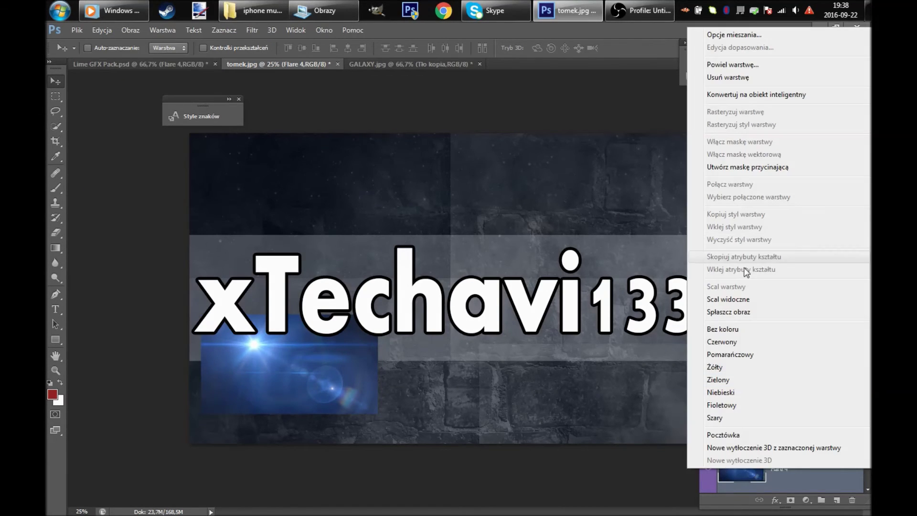
pyautogui.rightClick(760, 465)
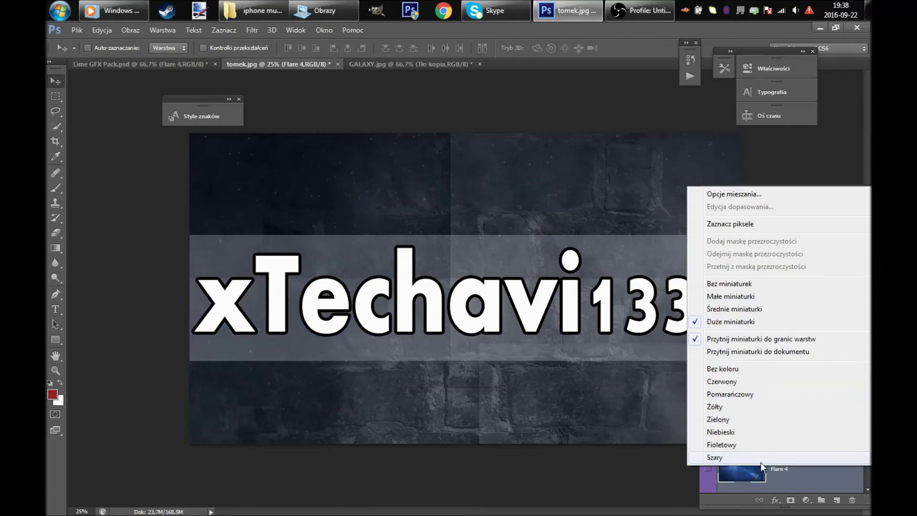
# Show Flare 3 in Lime GFX Pack.psd and copy it onto the lower-left part of the tomek.jpg banner
pyautogui.click(143, 64)
pyautogui.click(143, 64)
pyautogui.click(720, 297)
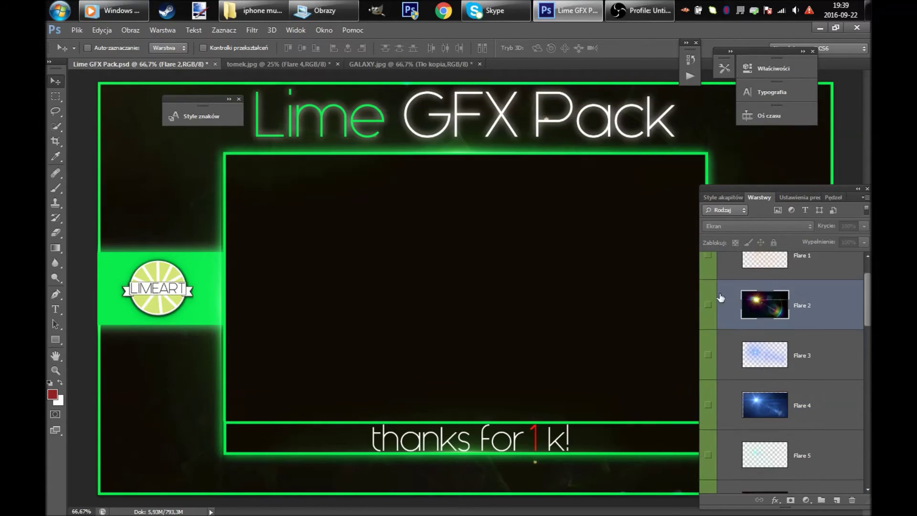
pyautogui.scroll(-1, 721, 298)
pyautogui.click(707, 341)
pyautogui.click(707, 391)
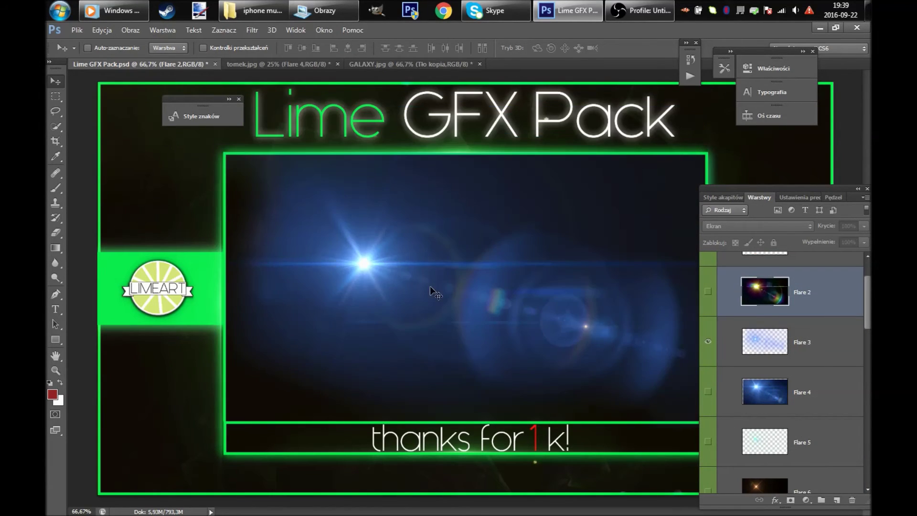
pyautogui.click(802, 391)
pyautogui.moveTo(802, 342); pyautogui.dragTo(386, 368)
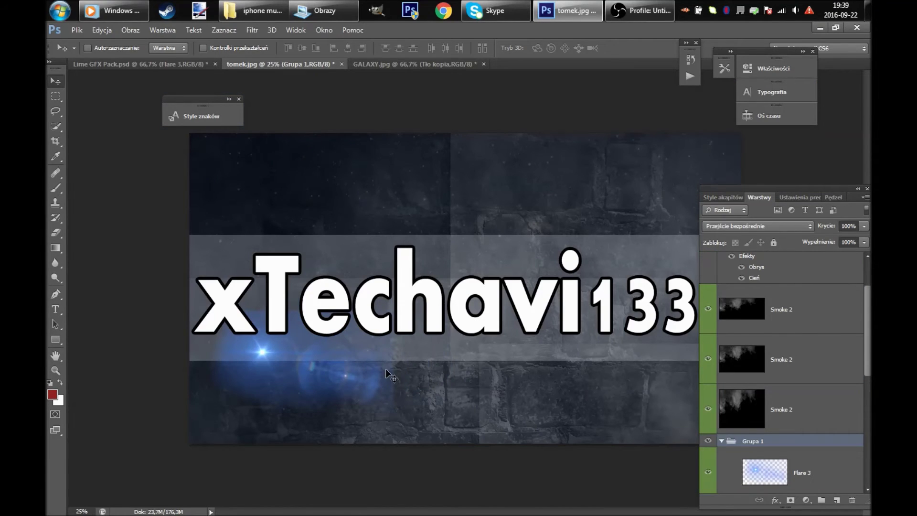
# Scale Flare 3 to 148.05% by 147.64% around the lower-left lettering and move its layer below the galaxy layer
pyautogui.hotkey('ctrl', 't')
pyautogui.moveTo(461, 287); pyautogui.dragTo(455, 290)
pyautogui.moveTo(285, 399); pyautogui.dragTo(252, 399)
pyautogui.scroll(-2, 809, 440)
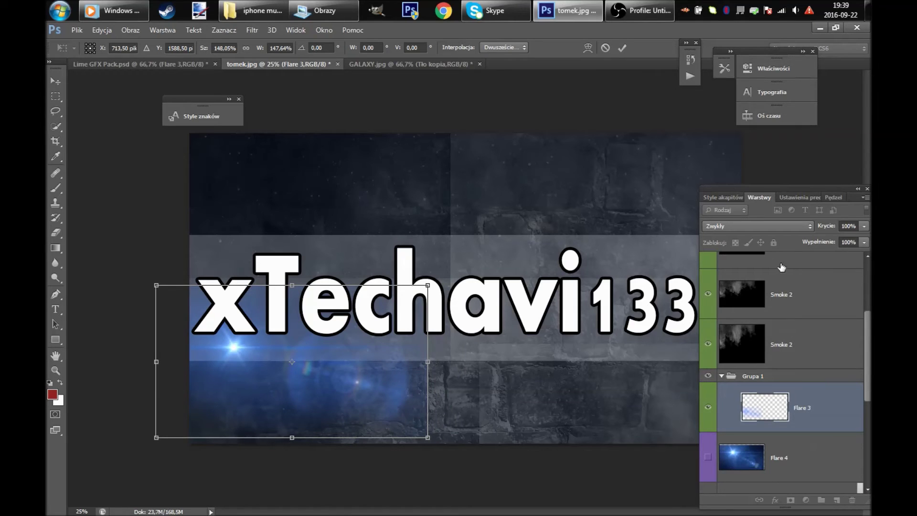
pyautogui.scroll(-8, 761, 424)
pyautogui.scroll(3, 764, 335)
pyautogui.scroll(-3, 762, 430)
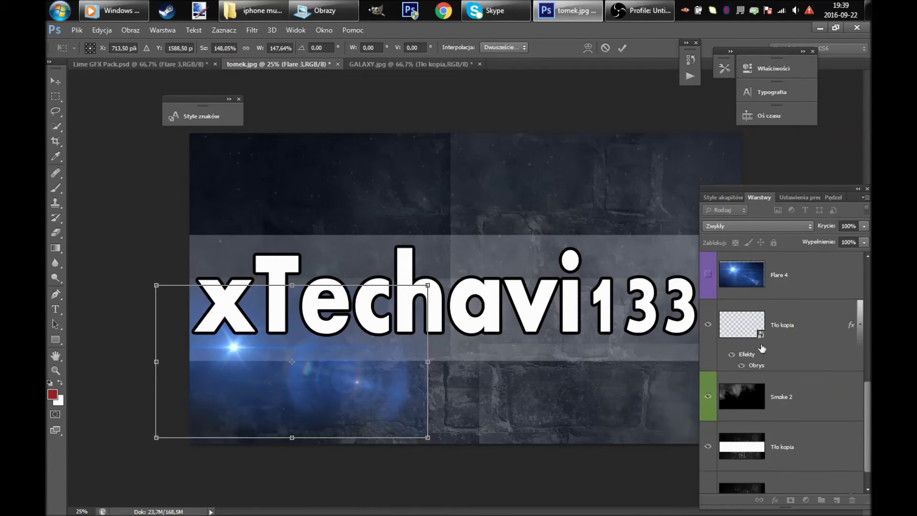
pyautogui.scroll(6, 764, 382)
pyautogui.click(56, 80)
pyautogui.moveTo(807, 348); pyautogui.dragTo(773, 354)
# Copy the orange Flare 6 from Lime GFX Pack.psd to the left end of the xTechavi1337 text in tomek.jpg
pyautogui.click(138, 64)
pyautogui.scroll(-1, 764, 372)
pyautogui.click(788, 409)
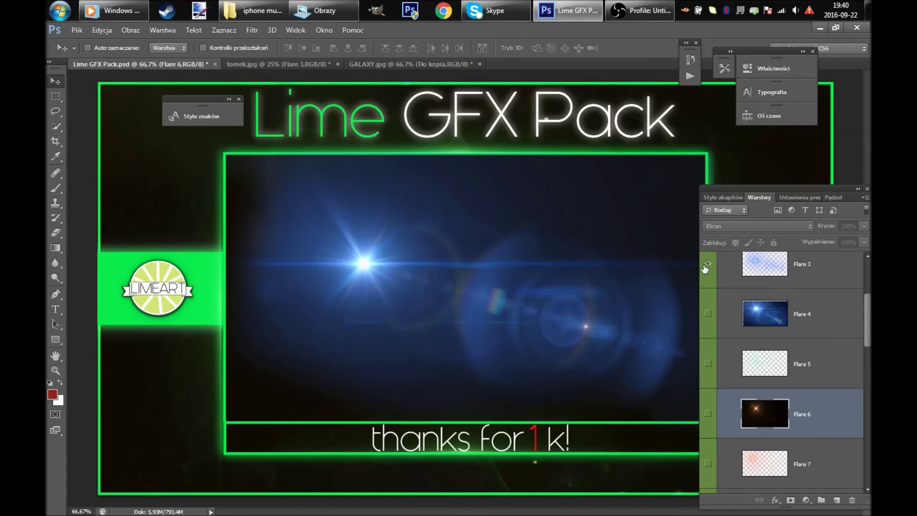
pyautogui.click(707, 375)
pyautogui.moveTo(411, 277); pyautogui.dragTo(204, 310)
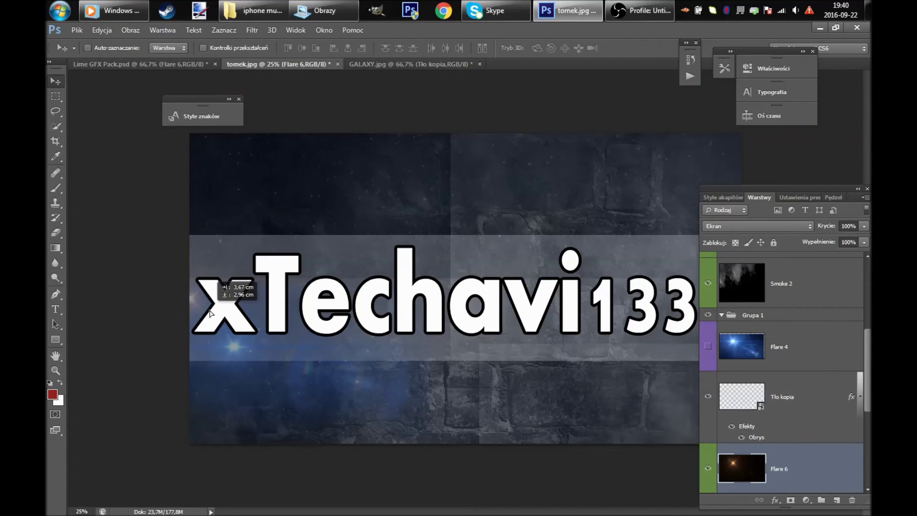
# Scale Flare 6 to 124.06% by 132.78% around the letter x, with its layer at the top of the stack
pyautogui.hotkey('ctrl', 't')
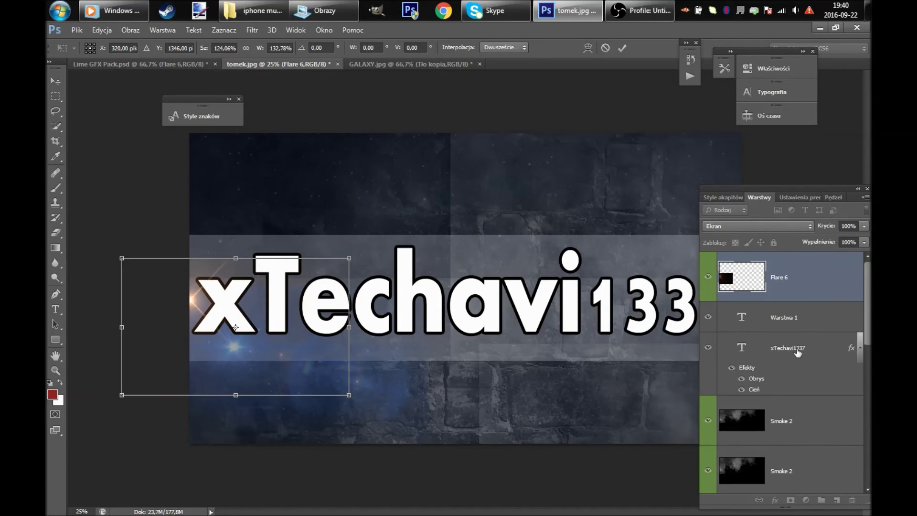
pyautogui.press('Return')
pyautogui.moveTo(783, 277)
pyautogui.mouseDown()
pyautogui.moveTo(790, 373)
pyautogui.moveTo(796, 276)
pyautogui.moveTo(778, 261)
pyautogui.mouseUp()
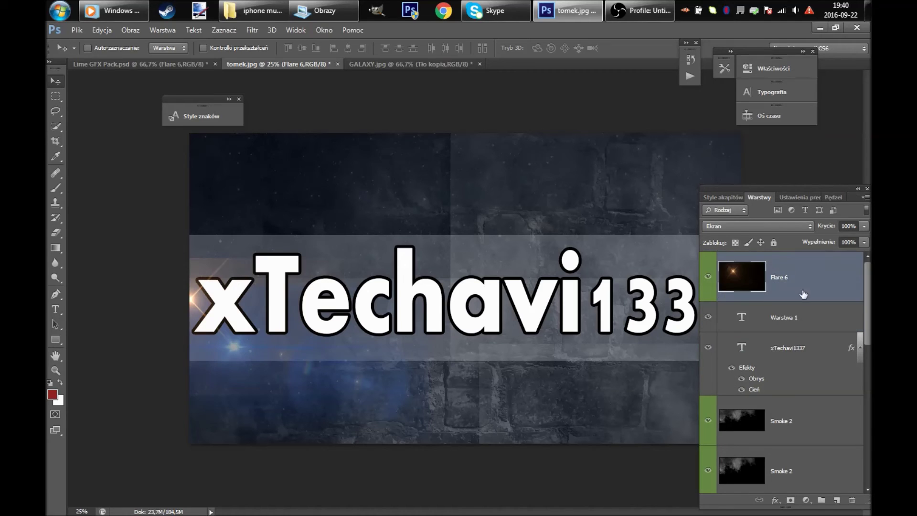
# Lower the opacity of the Flare 3 layer so the blue glow is fainter
pyautogui.click(805, 319)
pyautogui.scroll(-5, 764, 372)
pyautogui.click(735, 429)
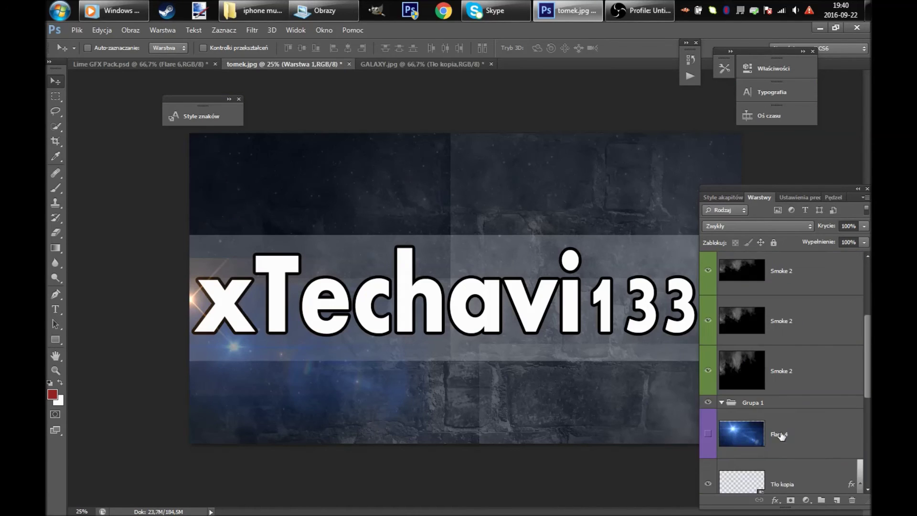
pyautogui.scroll(1, 736, 428)
pyautogui.scroll(-1, 735, 429)
pyautogui.scroll(-4, 735, 428)
pyautogui.click(783, 318)
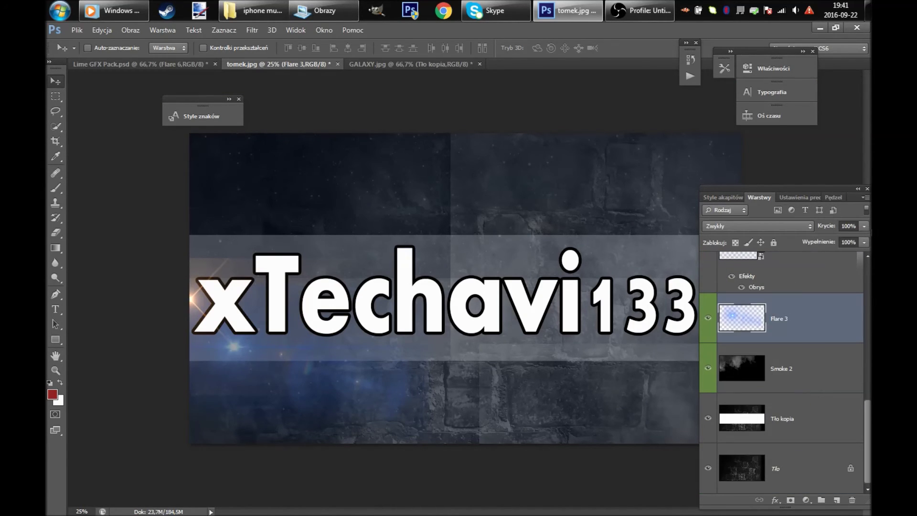
pyautogui.moveTo(863, 226); pyautogui.dragTo(824, 238)
# Stretch Flare 6 vertically to 131.38% so it reaches the upper edge of the translucent band
pyautogui.scroll(5, 782, 334)
pyautogui.click(783, 277)
pyautogui.hotkey('ctrl', 't')
pyautogui.moveTo(235, 256); pyautogui.dragTo(233, 242)
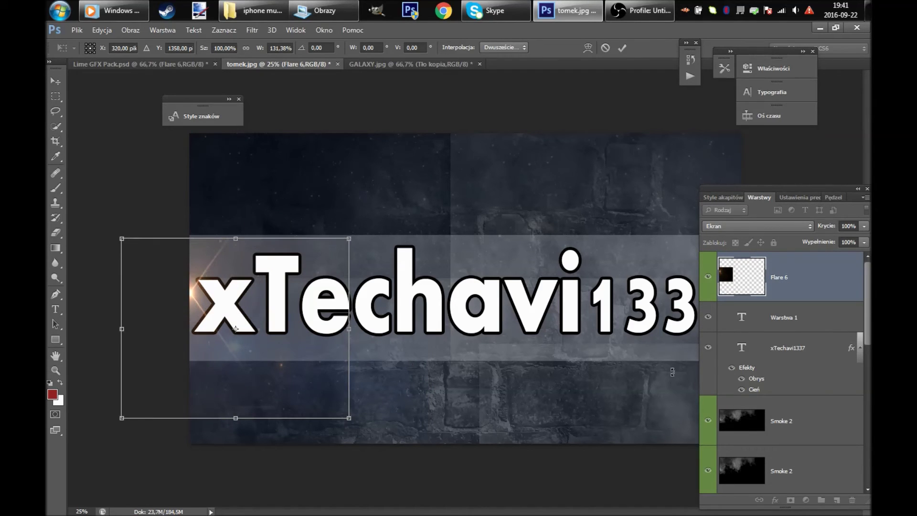
pyautogui.press('v')
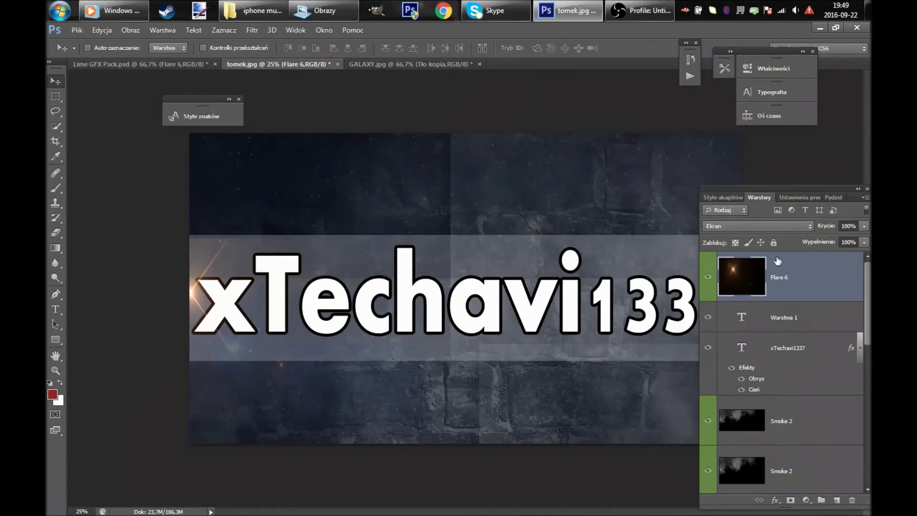
# Duplicate the Flare 6 layer and move the copy to the right end of the text, beside the 7
pyautogui.rightClick(791, 277)
pyautogui.click(650, 113)
pyautogui.click(544, 124)
pyautogui.moveTo(761, 268); pyautogui.dragTo(788, 265)
pyautogui.moveTo(253, 268); pyautogui.dragTo(746, 301)
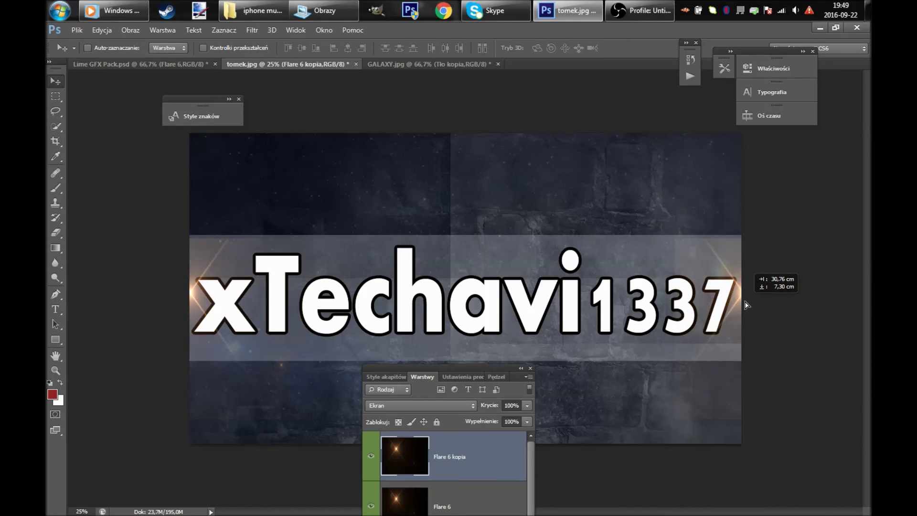
# Try a 1 px black inside stroke with Darken, Lighten and Dissolve blend modes on the Flare 6 copy
pyautogui.moveTo(482, 377); pyautogui.dragTo(528, 170)
pyautogui.rightClick(518, 249)
pyautogui.click(543, 127)
pyautogui.moveTo(665, 111); pyautogui.dragTo(420, 117)
pyautogui.click(411, 193)
pyautogui.click(412, 179)
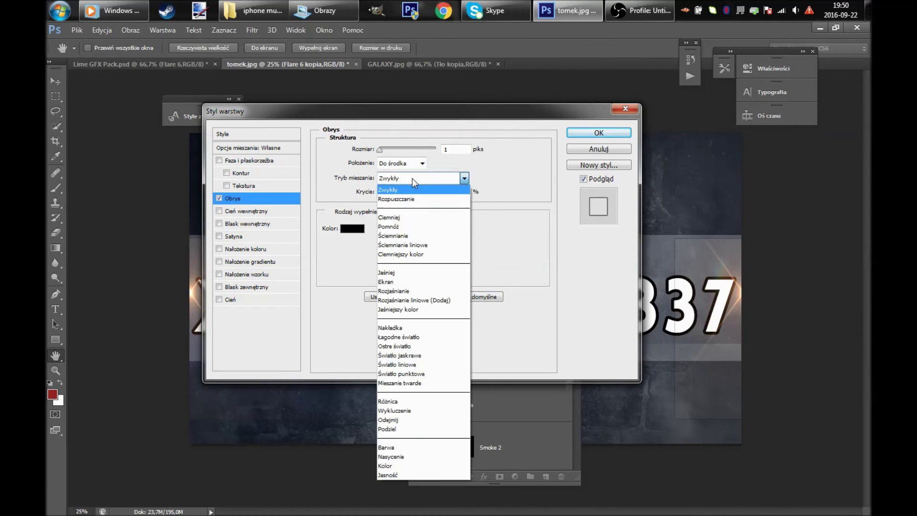
pyautogui.click(422, 217)
pyautogui.click(422, 177)
pyautogui.click(414, 272)
pyautogui.click(430, 177)
pyautogui.click(426, 198)
pyautogui.click(599, 149)
pyautogui.moveTo(514, 482); pyautogui.dragTo(557, 456)
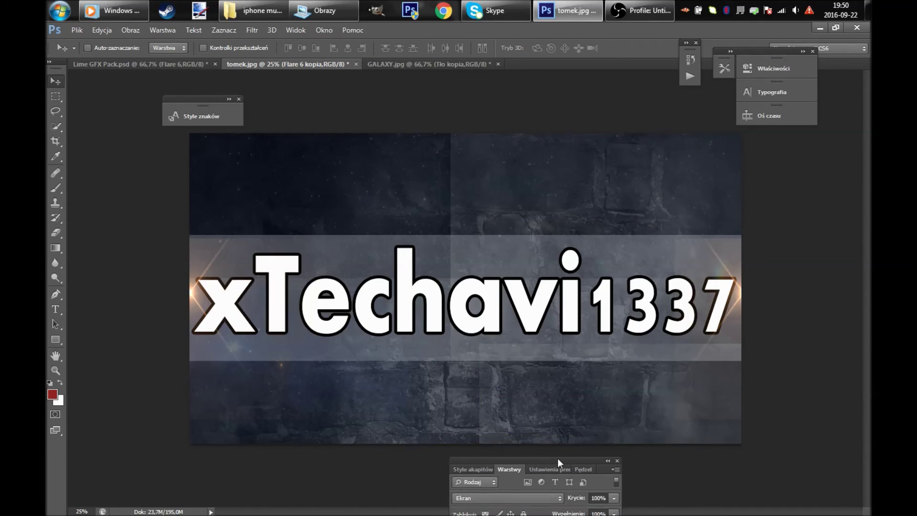
# Preview further flares in Lime GFX Pack.psd and copy the blue Flare 10 to the lower middle of the tomek.jpg band
pyautogui.hotkey('ctrl', 'shift', 'Tab')
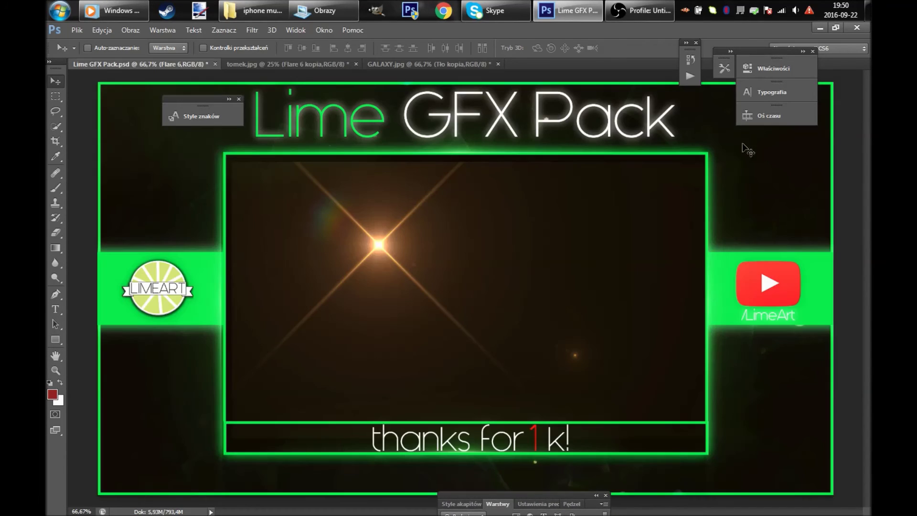
pyautogui.click(552, 499)
pyautogui.click(685, 408)
pyautogui.scroll(-2, 687, 411)
pyautogui.click(685, 406)
pyautogui.click(686, 389)
pyautogui.click(686, 415)
pyautogui.click(783, 427)
pyautogui.moveTo(382, 267); pyautogui.dragTo(457, 352)
# Widen Flare 10 horizontally to 261.48% beneath the text
pyautogui.hotkey('ctrl', 't')
pyautogui.moveTo(372, 351); pyautogui.dragTo(239, 350)
pyautogui.moveTo(794, 163); pyautogui.dragTo(572, 407)
pyautogui.moveTo(555, 351); pyautogui.dragTo(720, 350)
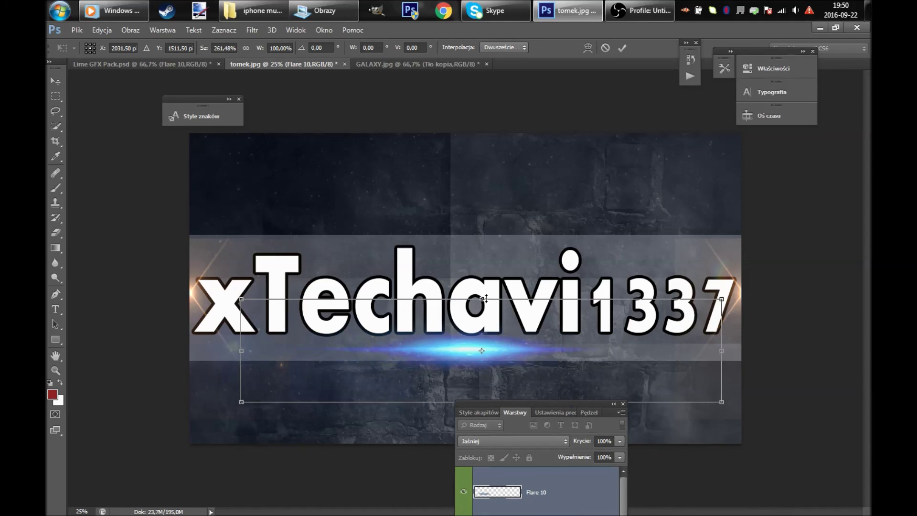
# Centre Flare 10 across the middle of the text and stretch it to 366.48% by 136.02%
pyautogui.moveTo(478, 329); pyautogui.dragTo(479, 289)
pyautogui.moveTo(241, 258); pyautogui.dragTo(142, 248)
pyautogui.moveTo(721, 310); pyautogui.dragTo(816, 304)
pyautogui.moveTo(599, 408); pyautogui.dragTo(814, 387)
pyautogui.moveTo(479, 361); pyautogui.dragTo(479, 378)
pyautogui.moveTo(479, 248); pyautogui.dragTo(478, 238)
pyautogui.moveTo(814, 387); pyautogui.dragTo(805, 201)
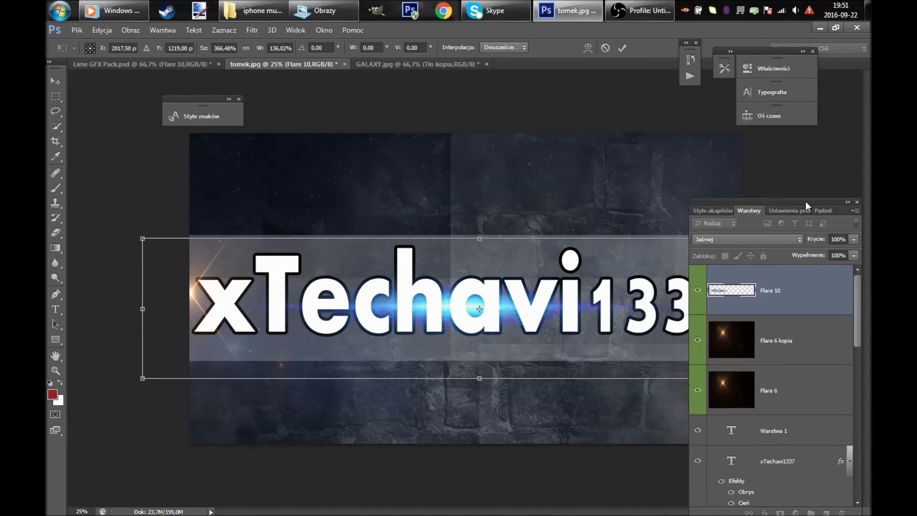
pyautogui.click(55, 81)
pyautogui.press('Return')
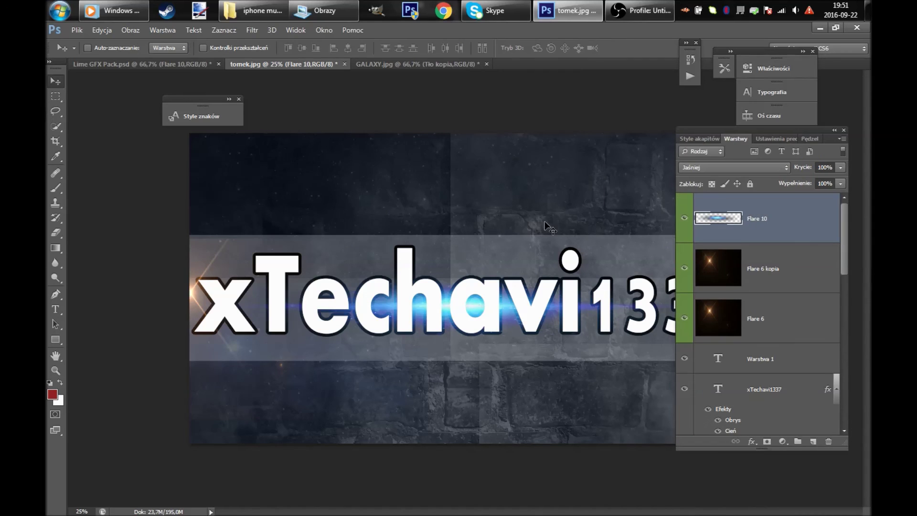
pyautogui.moveTo(812, 138); pyautogui.dragTo(836, 464)
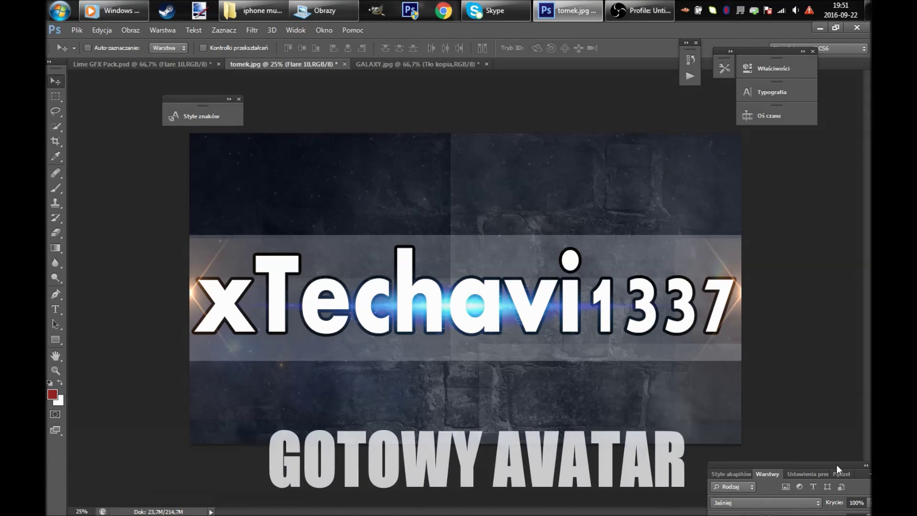